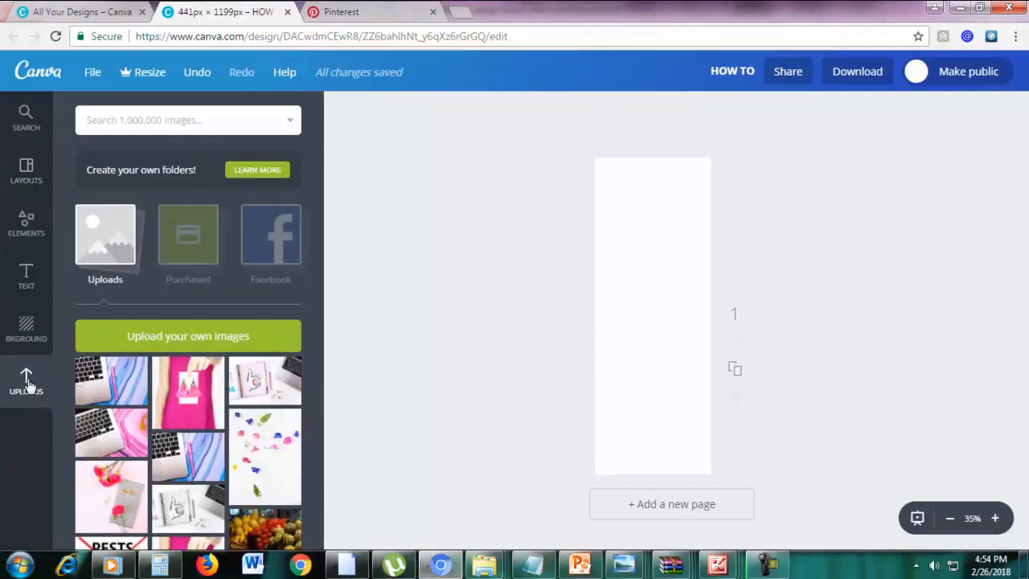
# - Place the uploaded blue marble laptop photo on the blank page, enlarging and shifting it so the pink pen section fills the page
pyautogui.click(134, 337)
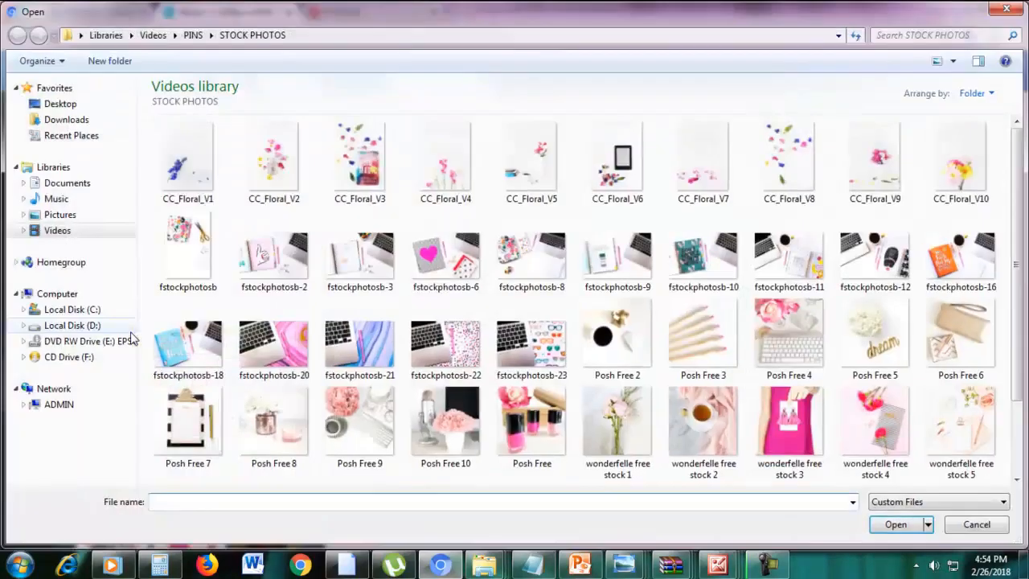
pyautogui.doubleClick(360, 346)
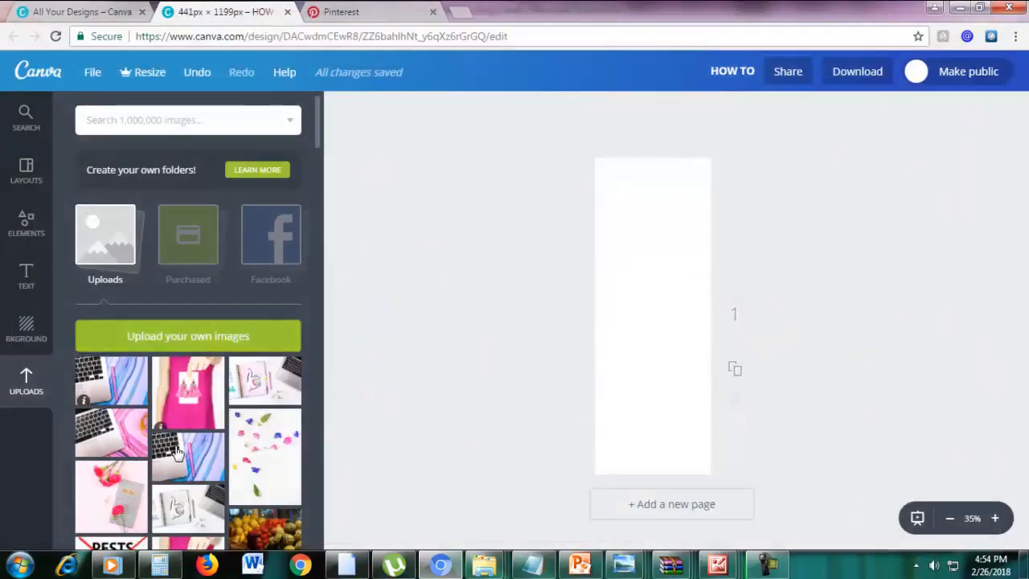
pyautogui.moveTo(184, 454); pyautogui.dragTo(627, 434)
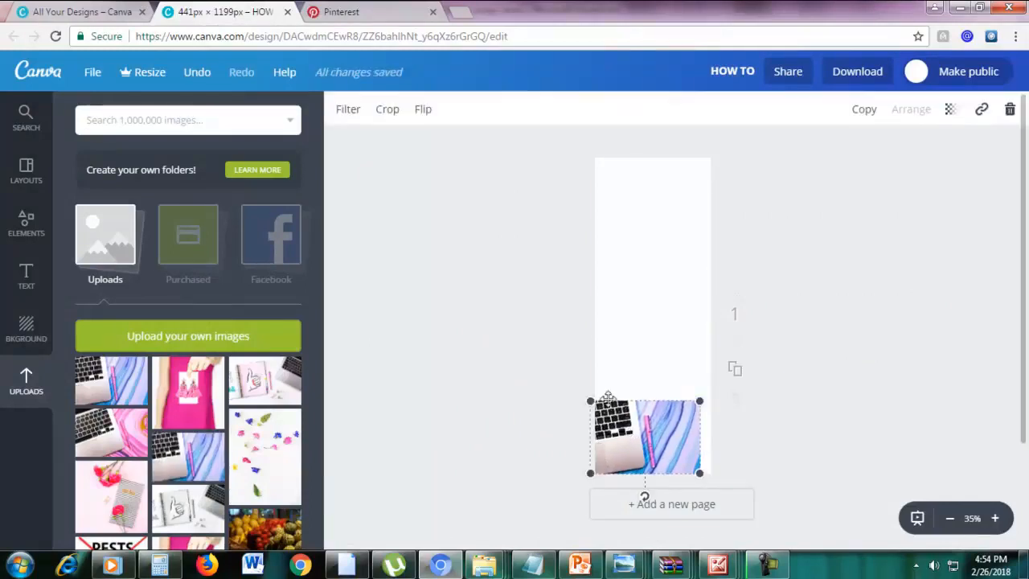
pyautogui.moveTo(699, 400); pyautogui.dragTo(1027, 107)
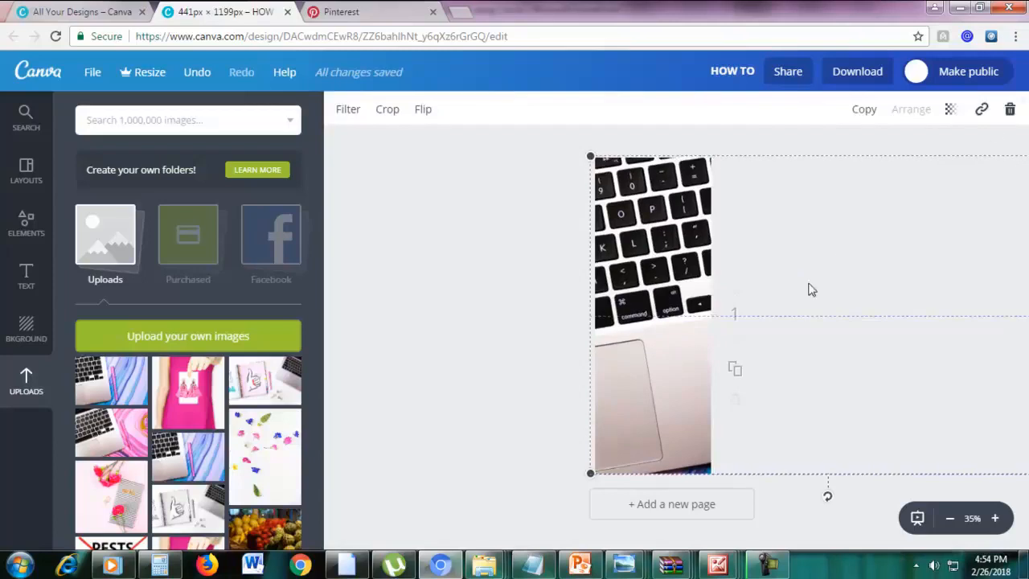
pyautogui.moveTo(804, 282); pyautogui.dragTo(604, 293)
pyautogui.click(924, 269)
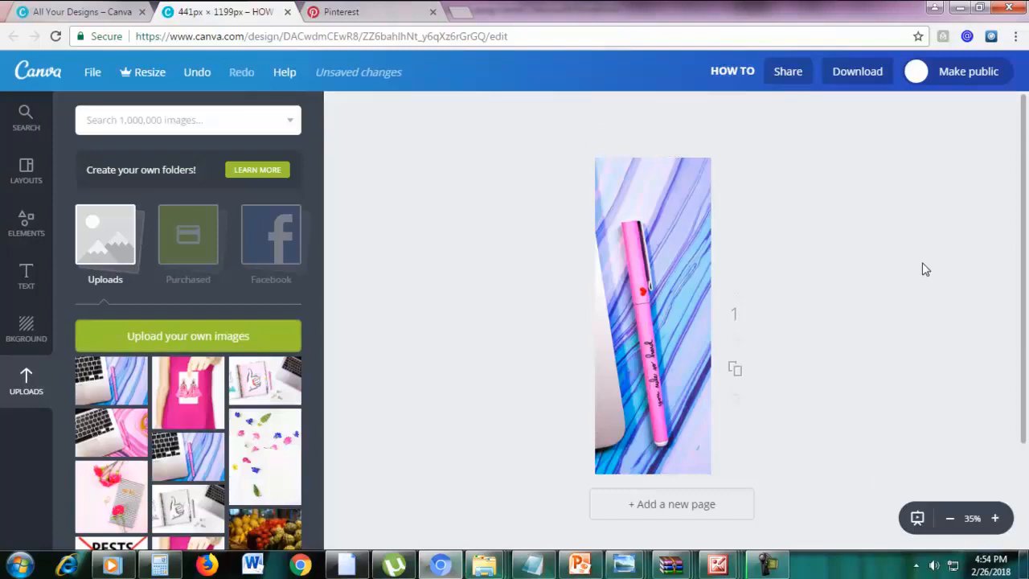
# - Add a solid square shape and stretch it into a tall rectangle over the photo, leaving a photo border on all sides
pyautogui.click(11, 233)
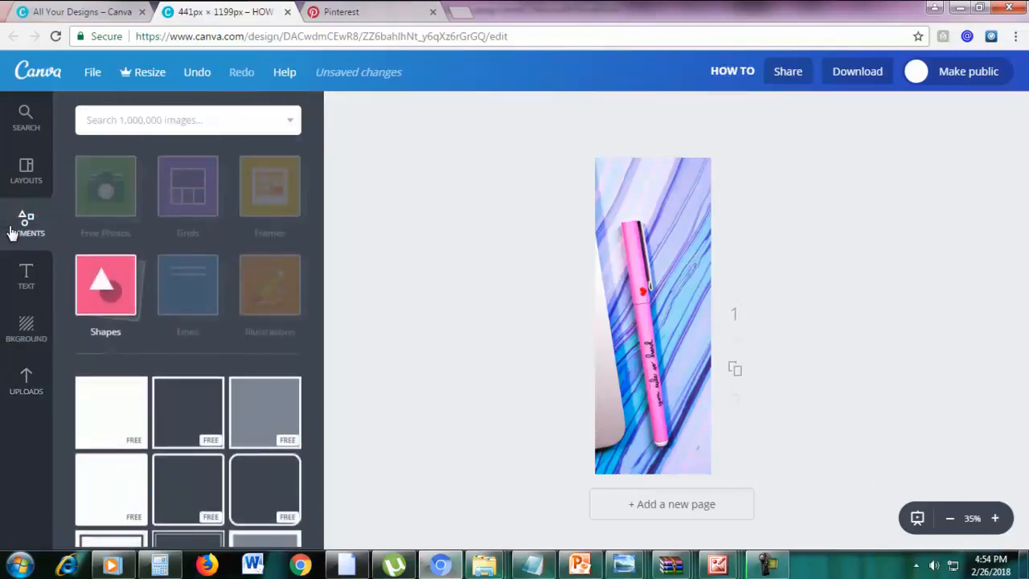
pyautogui.click(109, 311)
pyautogui.click(112, 307)
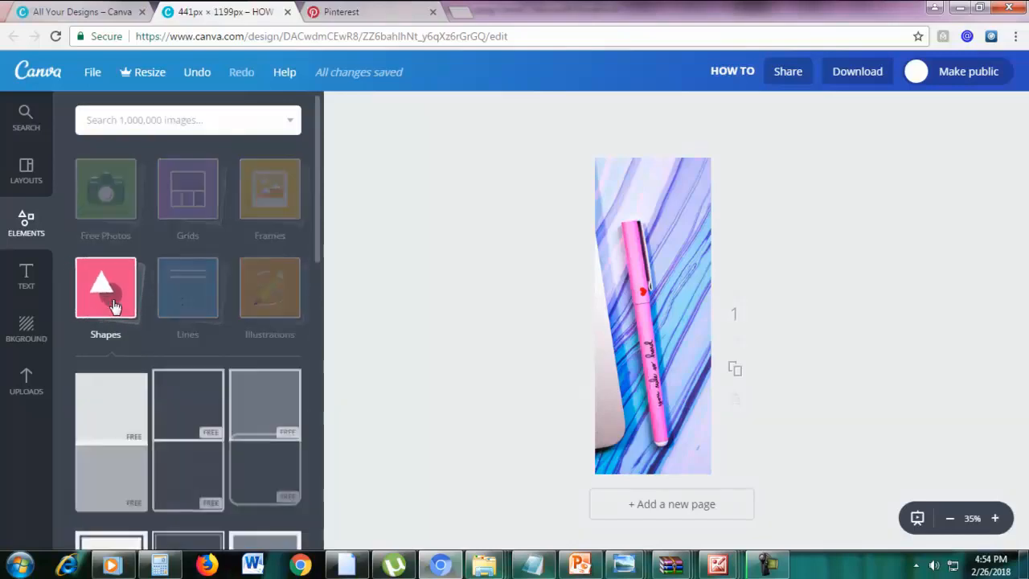
pyautogui.click(112, 419)
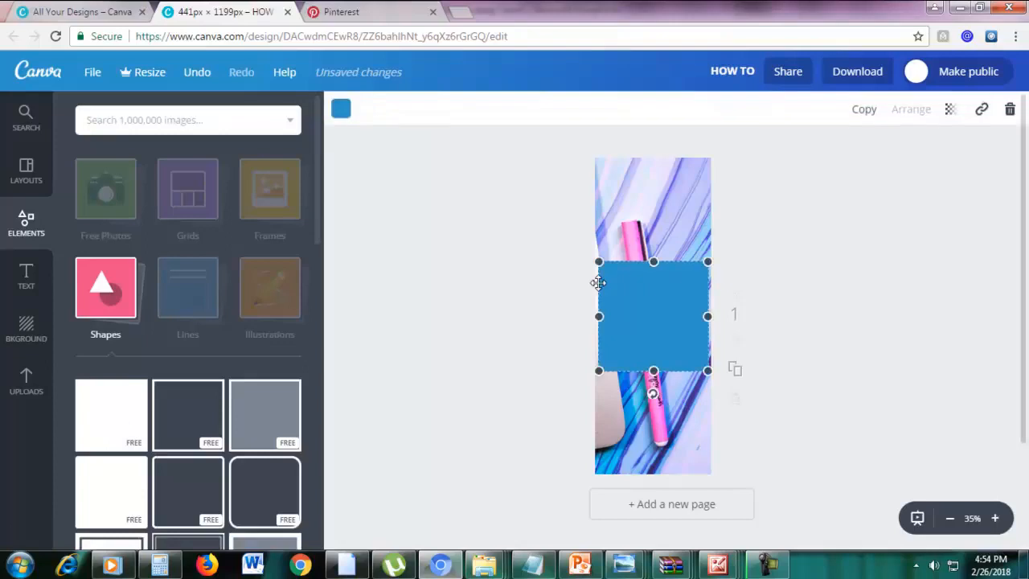
pyautogui.moveTo(597, 315); pyautogui.dragTo(610, 315)
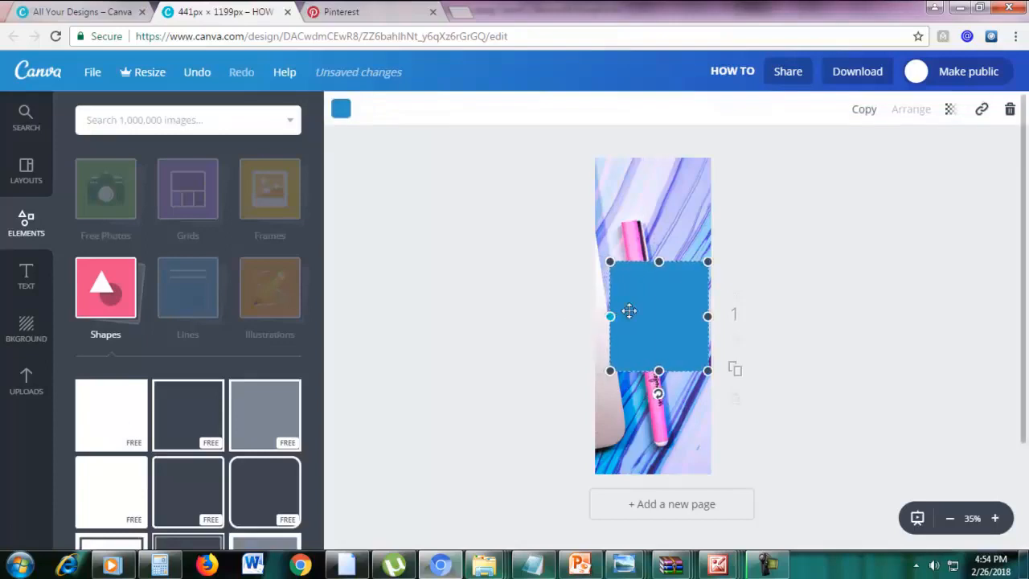
pyautogui.moveTo(702, 315); pyautogui.dragTo(693, 315)
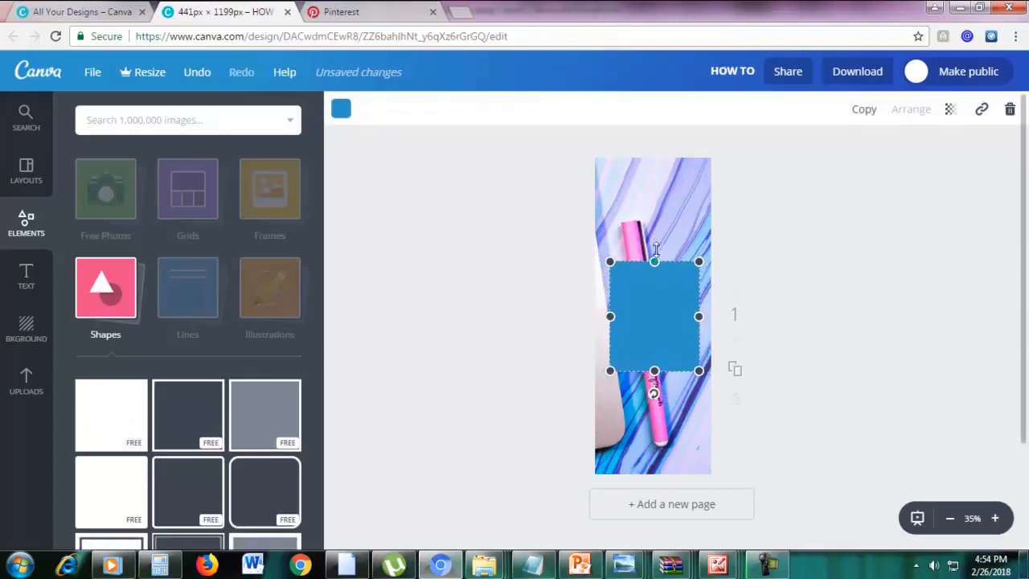
pyautogui.moveTo(654, 261); pyautogui.dragTo(652, 184)
pyautogui.moveTo(610, 276); pyautogui.dragTo(604, 276)
pyautogui.moveTo(655, 365); pyautogui.dragTo(651, 432)
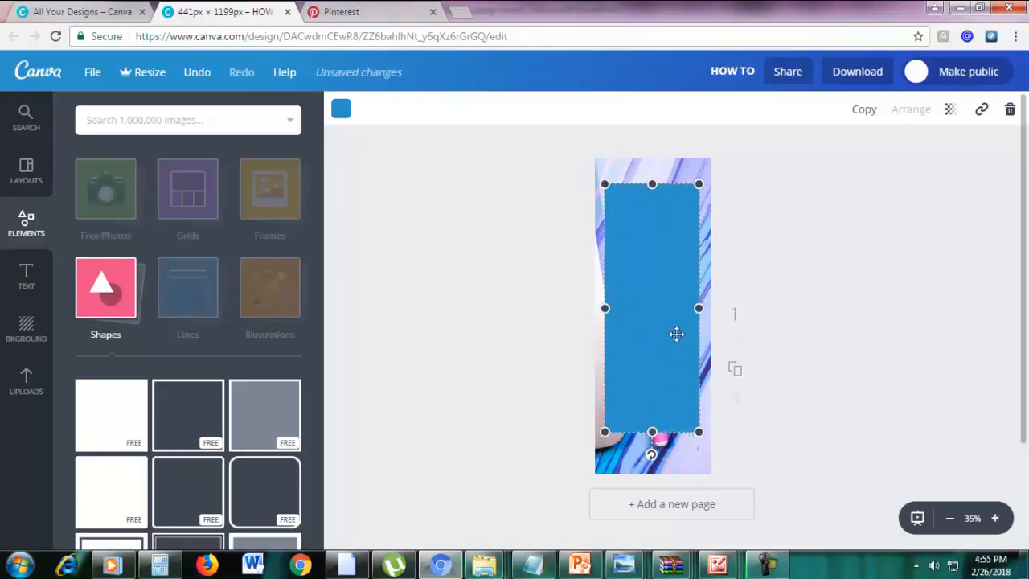
# - Recolour the rectangle white, narrow it slightly on both sides and extend its bottom edge downward
pyautogui.click(342, 110)
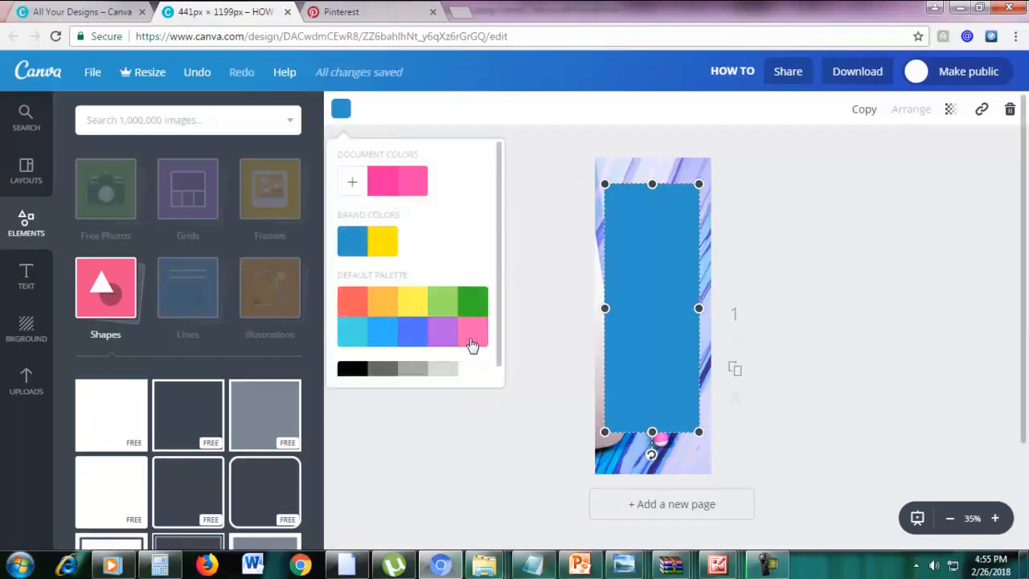
pyautogui.click(474, 370)
pyautogui.moveTo(605, 308); pyautogui.dragTo(611, 307)
pyautogui.moveTo(694, 299); pyautogui.dragTo(696, 307)
pyautogui.moveTo(656, 430); pyautogui.dragTo(651, 450)
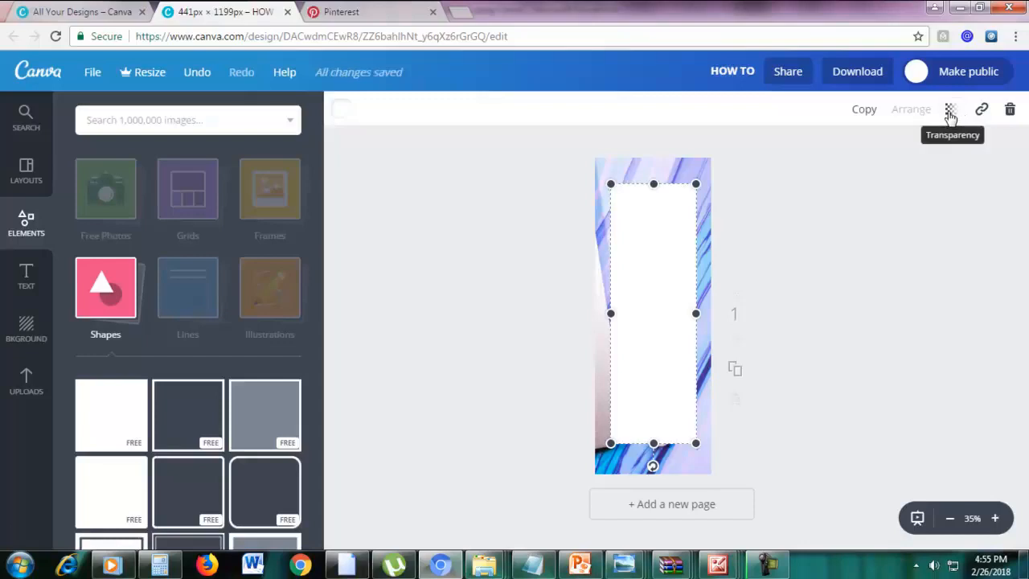
# - Set the white rectangle's transparency to 90 so the photo shows through faintly
pyautogui.click(950, 112)
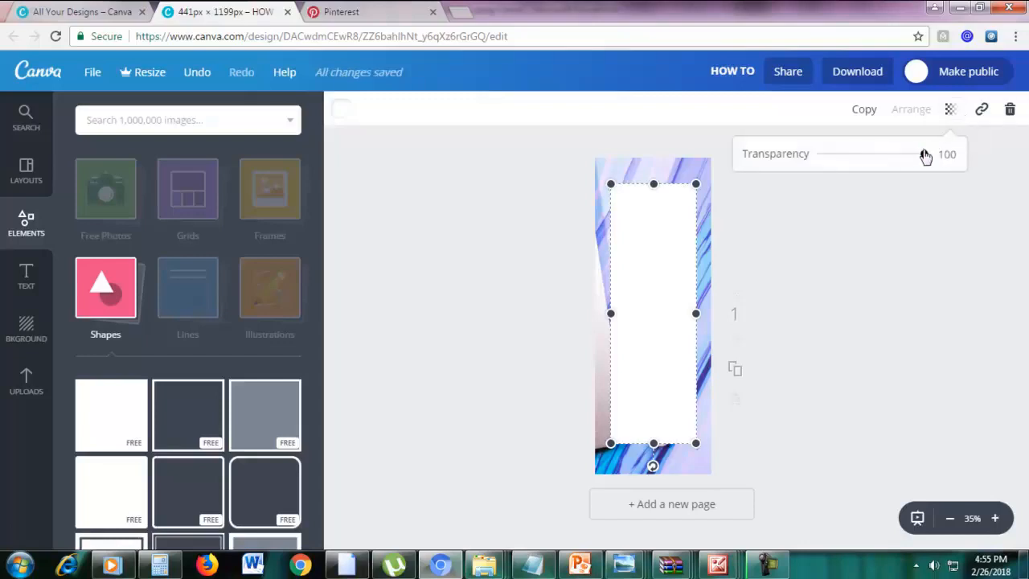
pyautogui.moveTo(926, 158); pyautogui.dragTo(917, 159)
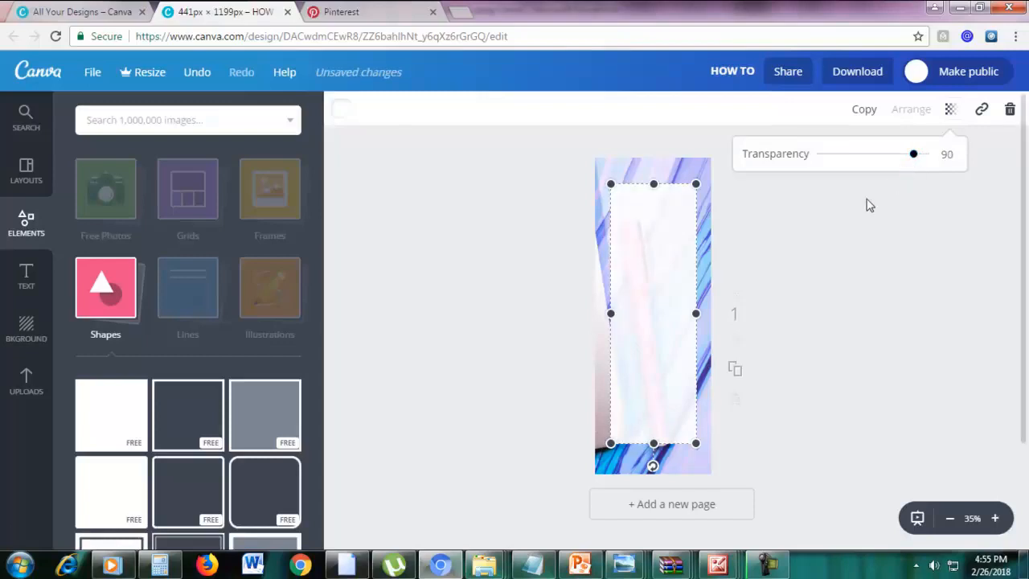
pyautogui.click(855, 233)
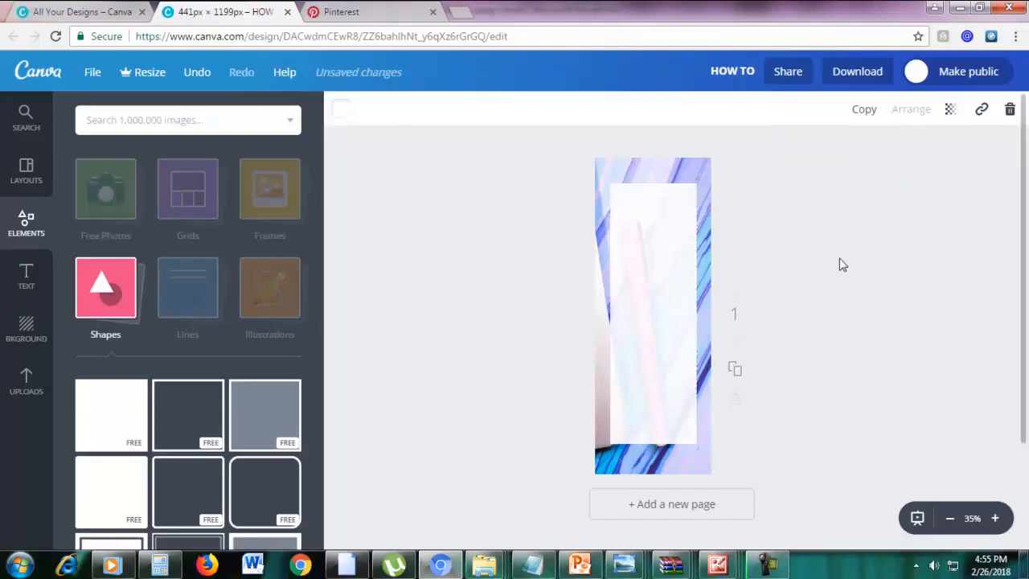
# - Add a heading reading "HOW TO" and position it centred near the top of the white rectangle
pyautogui.click(26, 278)
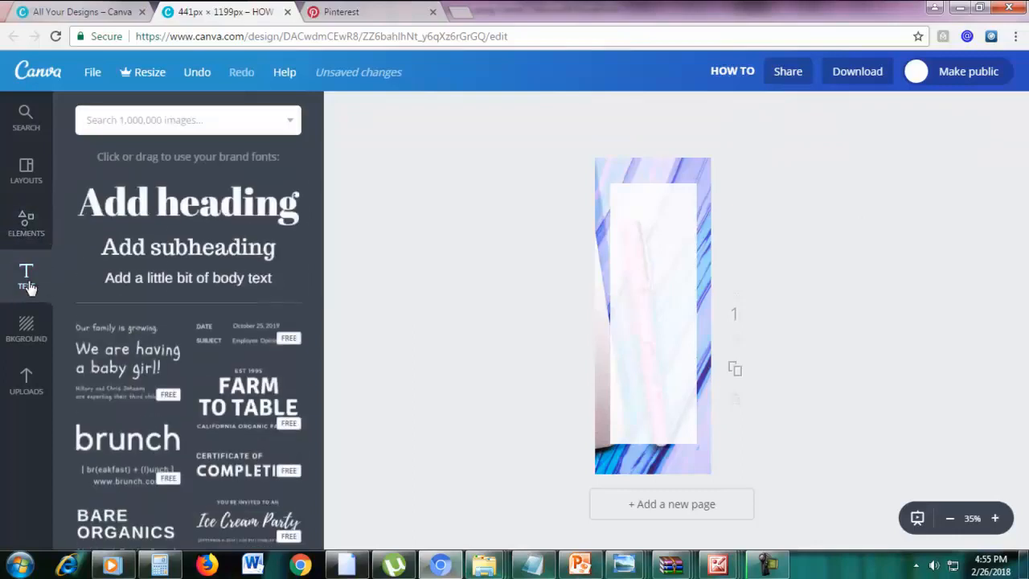
pyautogui.click(159, 209)
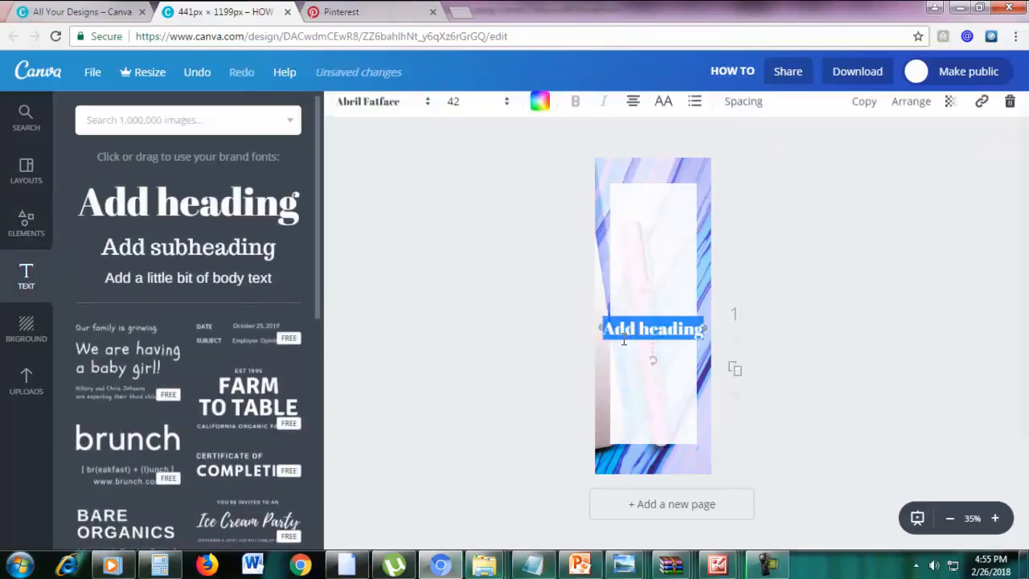
pyautogui.write('HOW TO')
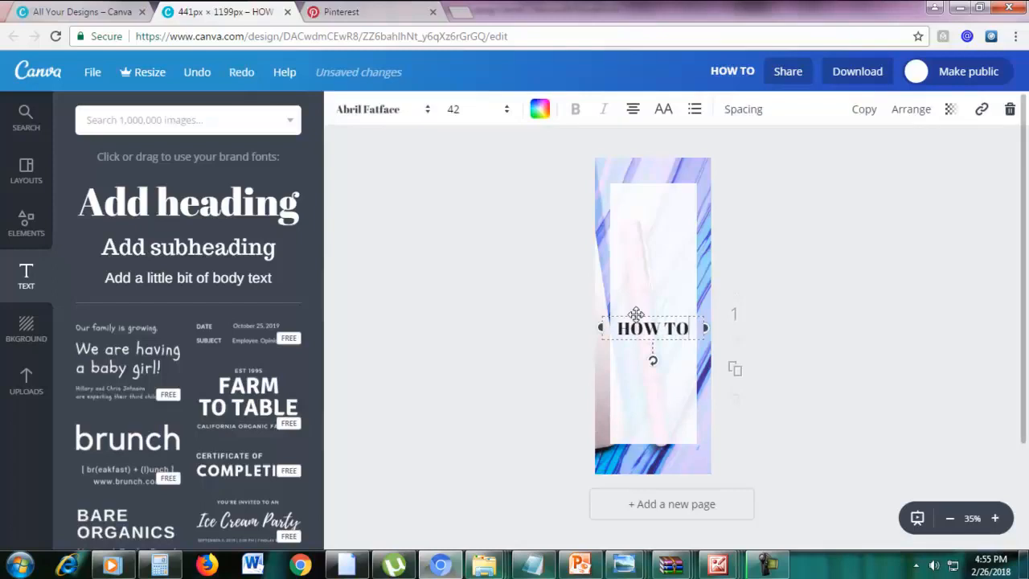
pyautogui.moveTo(636, 306); pyautogui.dragTo(632, 193)
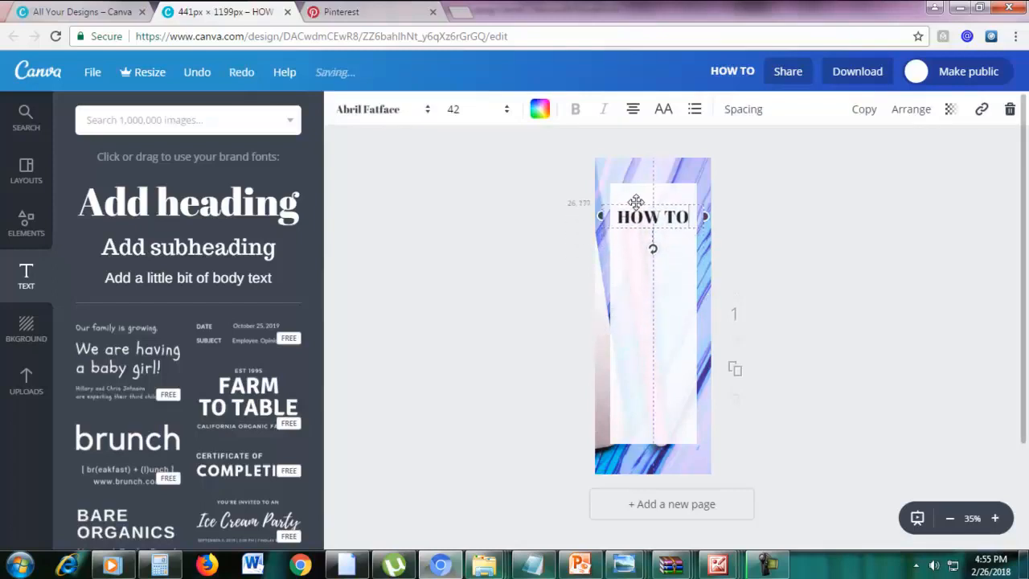
# - Change the font of the "HOW TO" heading to League Spartan
pyautogui.doubleClick(638, 212)
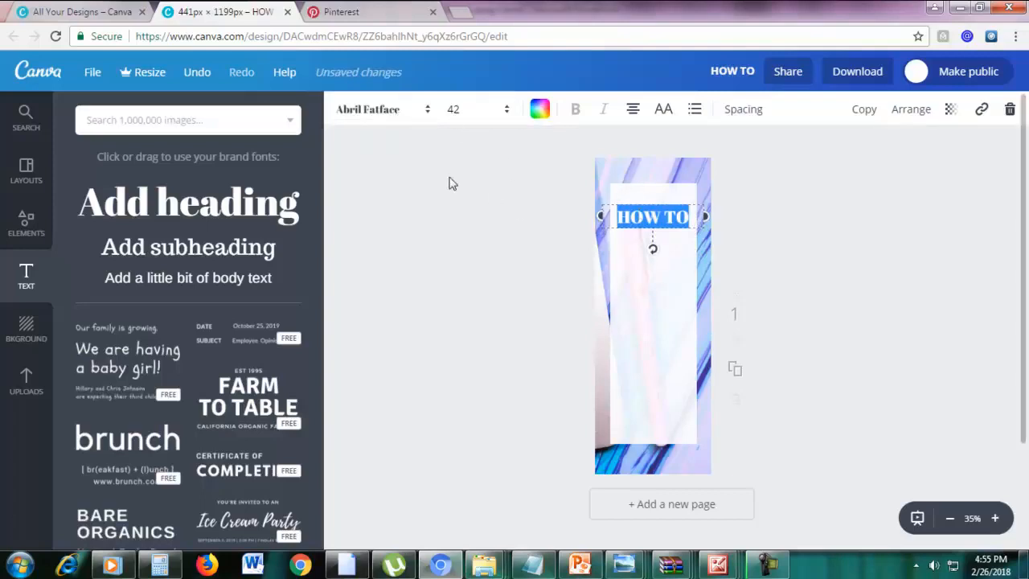
pyautogui.click(364, 110)
pyautogui.scroll(-15, 442, 306)
pyautogui.scroll(3, 441, 318)
pyautogui.click(434, 254)
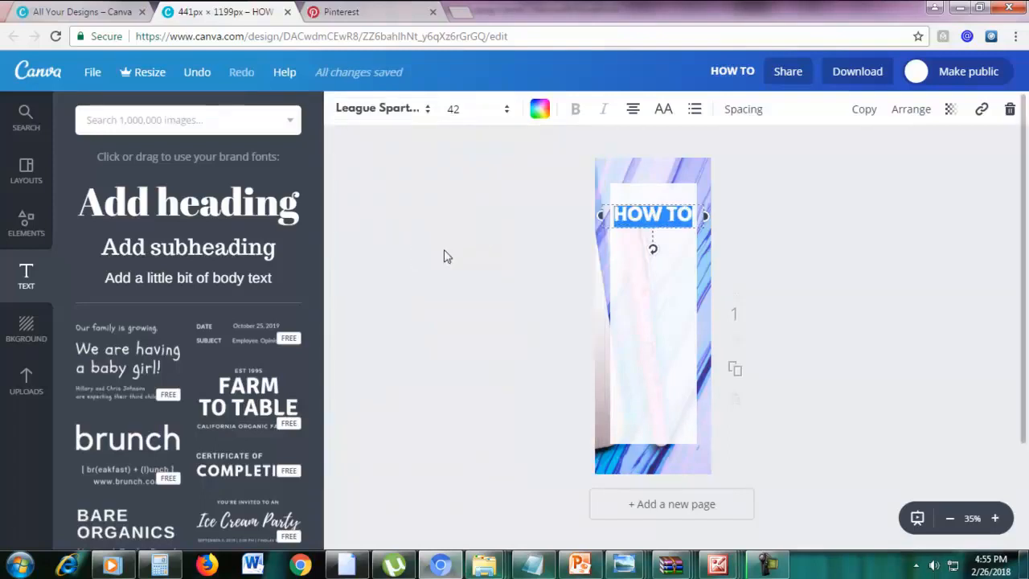
pyautogui.click(771, 266)
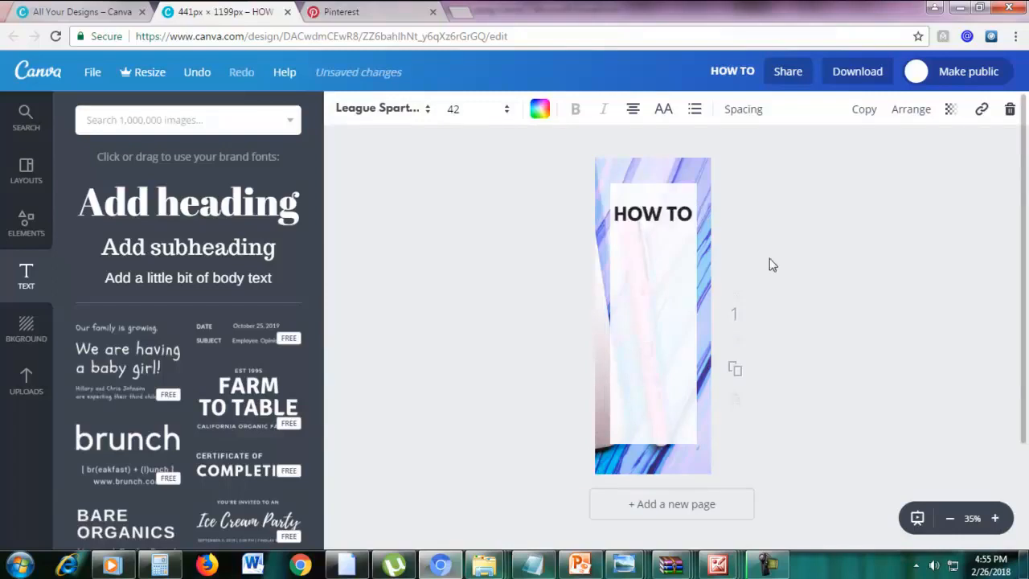
# - Duplicate the "HOW TO" heading, align the copy directly beneath it and change its text to "START A"
pyautogui.click(665, 213)
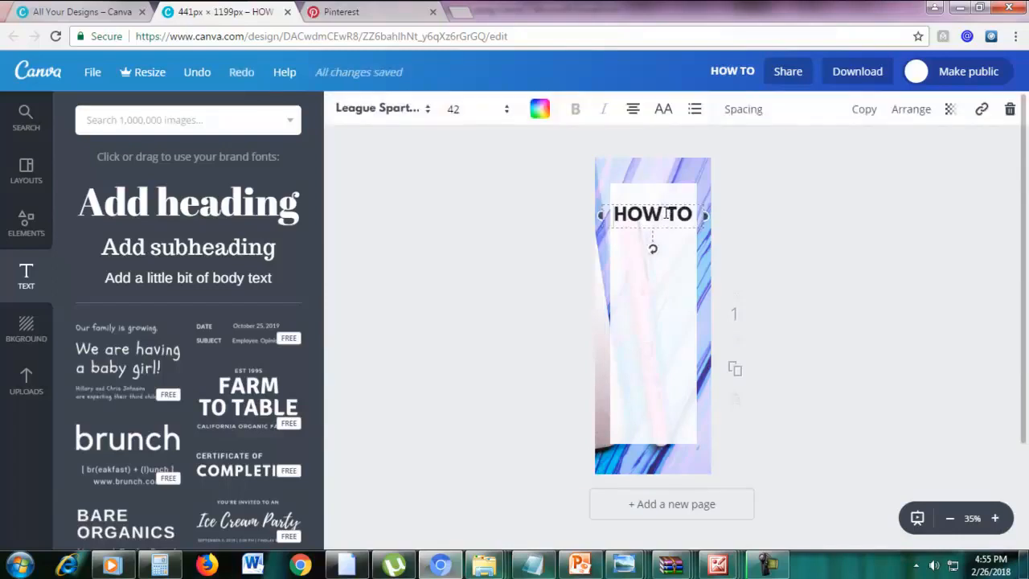
pyautogui.click(862, 110)
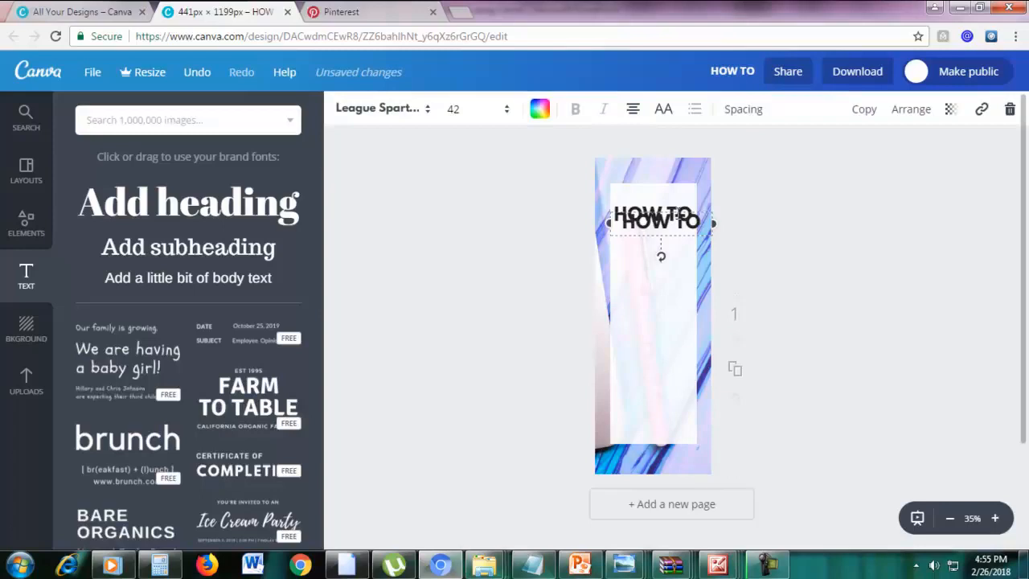
pyautogui.moveTo(676, 210); pyautogui.dragTo(673, 231)
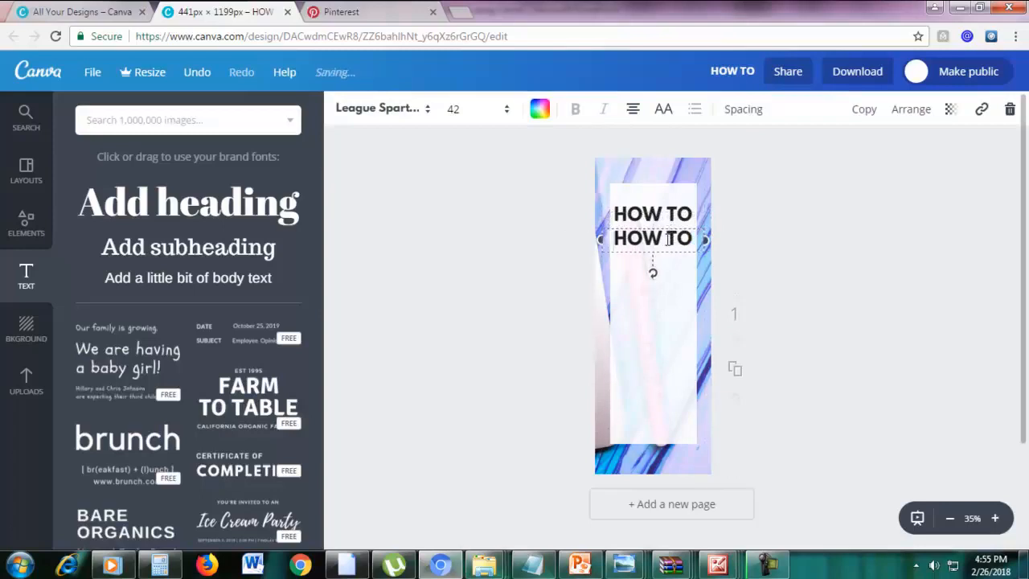
pyautogui.doubleClick(673, 235)
pyautogui.write('START A')
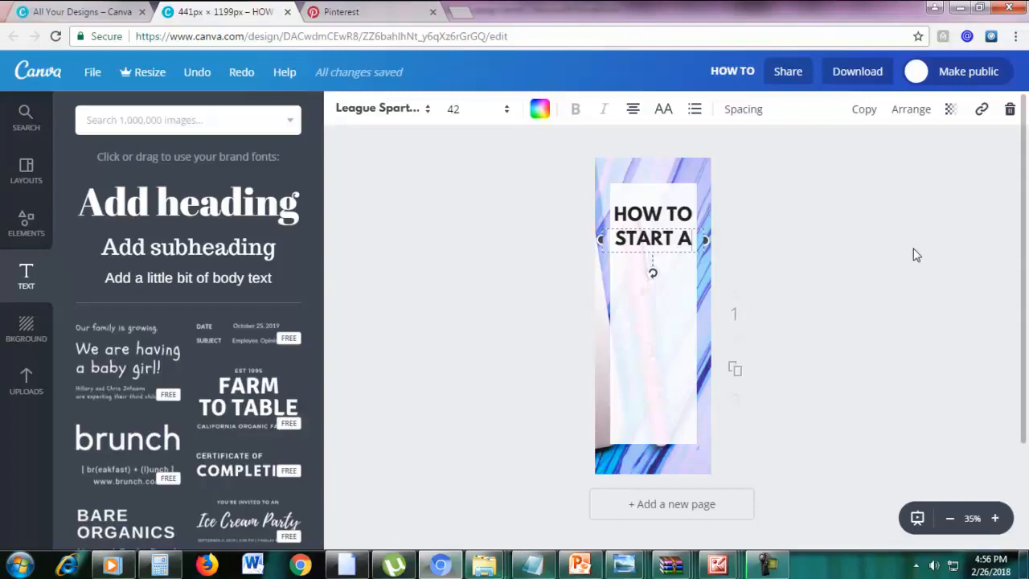
pyautogui.moveTo(679, 252); pyautogui.dragTo(674, 244)
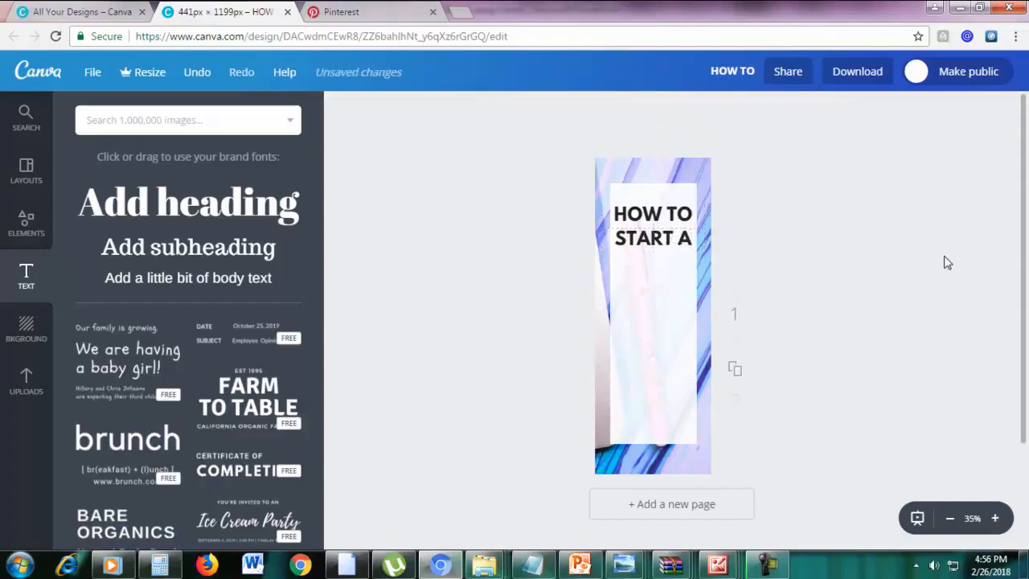
# - Add another heading reading "Blog" and position it centred below "START A"
pyautogui.click(132, 203)
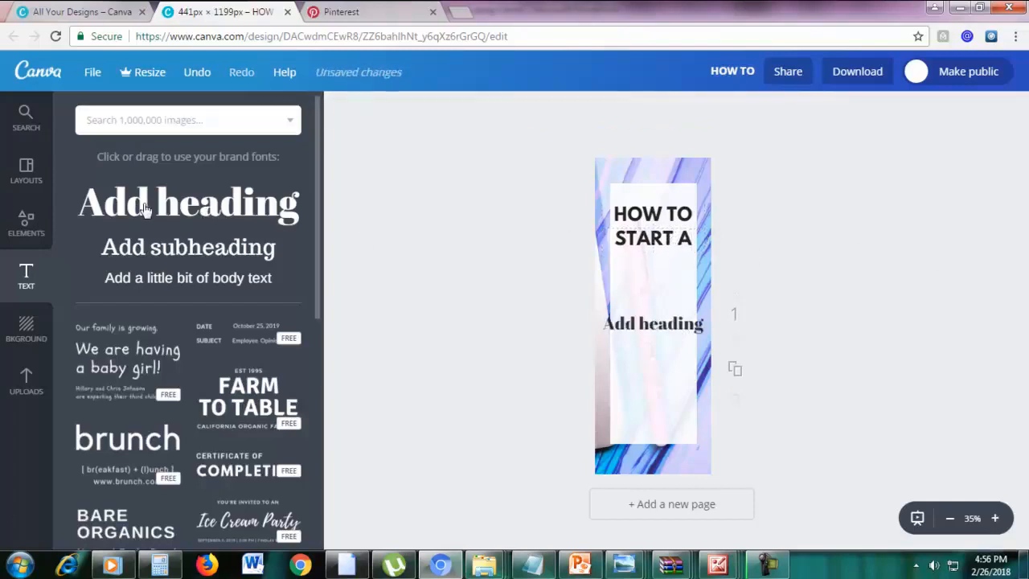
pyautogui.click(682, 334)
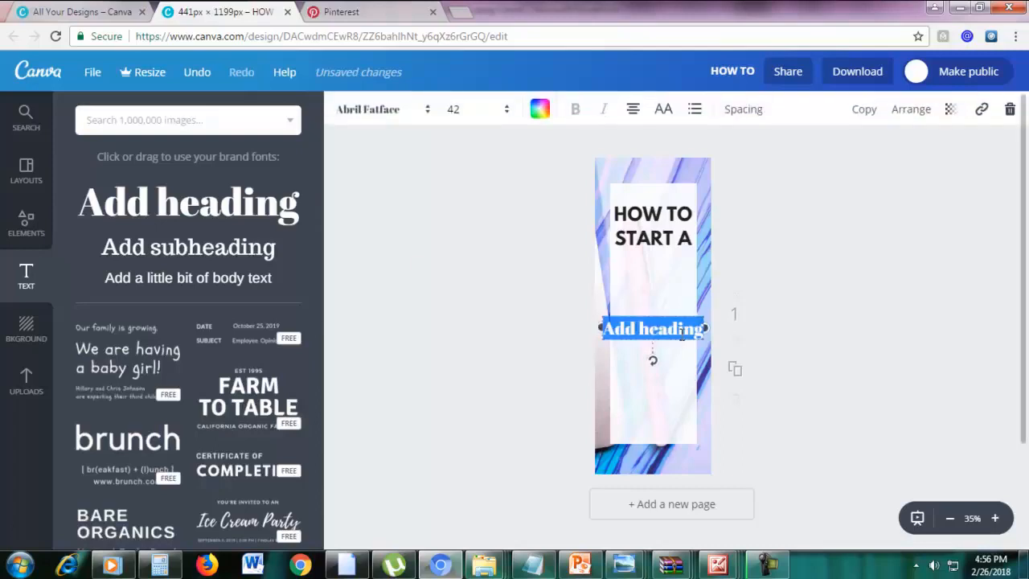
pyautogui.write('blog')
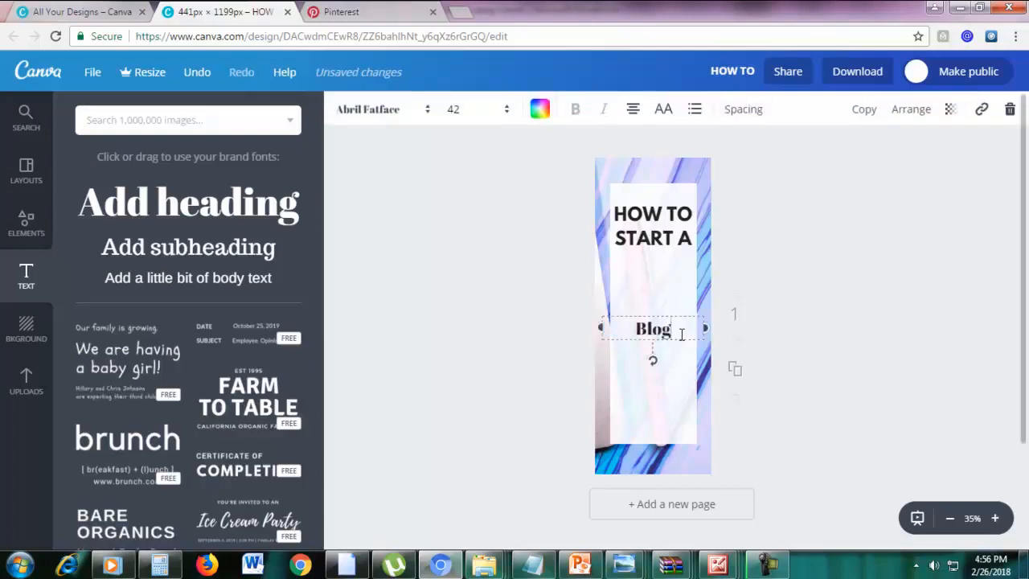
pyautogui.moveTo(673, 320); pyautogui.dragTo(670, 257)
# - Set the font size of the "Blog" heading to 80
pyautogui.doubleClick(664, 273)
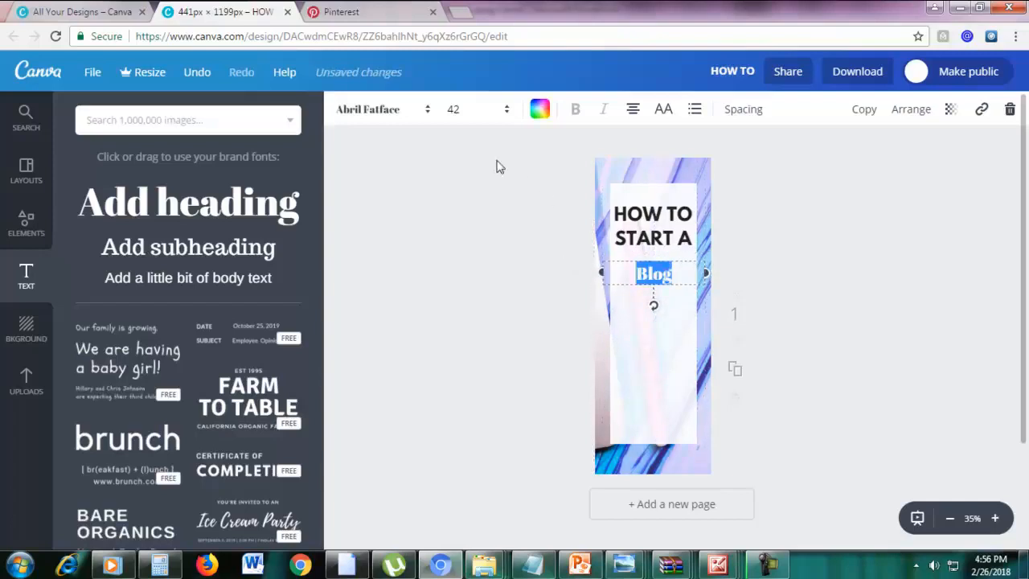
pyautogui.click(454, 110)
pyautogui.write('80')
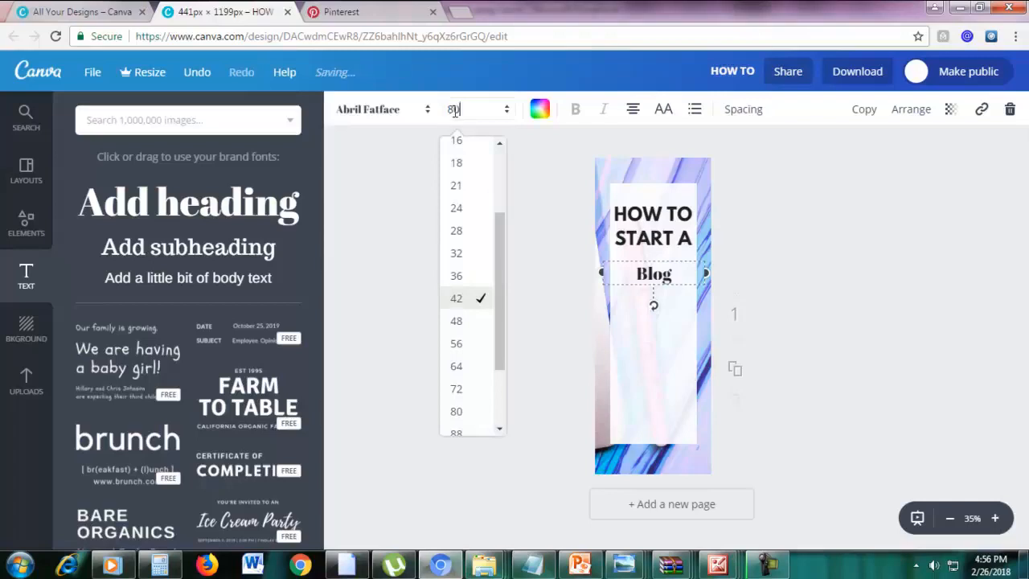
pyautogui.press('Return')
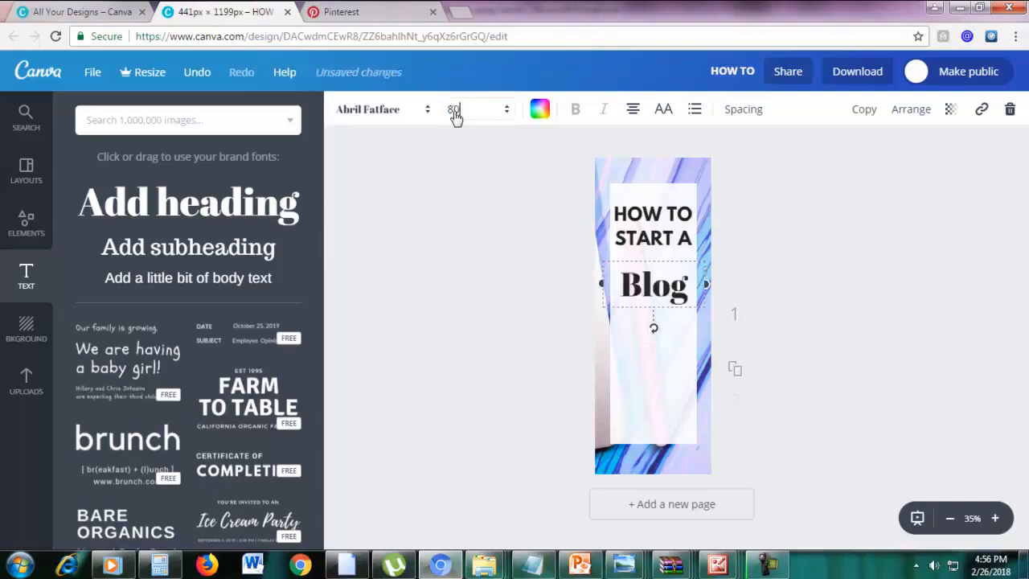
pyautogui.doubleClick(668, 293)
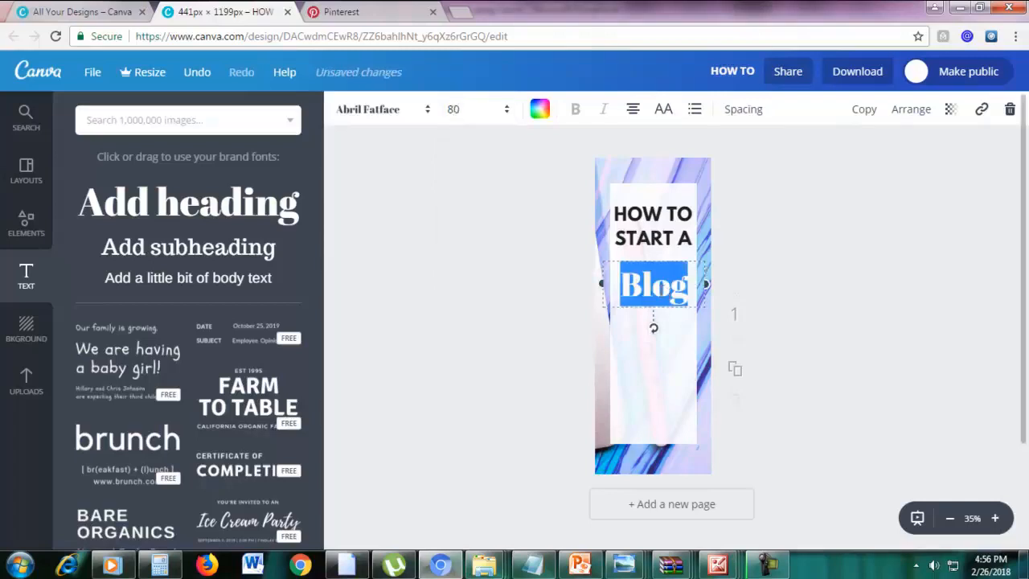
# - Change the font of the "Blog" heading to Pacifico
pyautogui.click(392, 115)
pyautogui.scroll(-10, 436, 273)
pyautogui.scroll(-10, 444, 304)
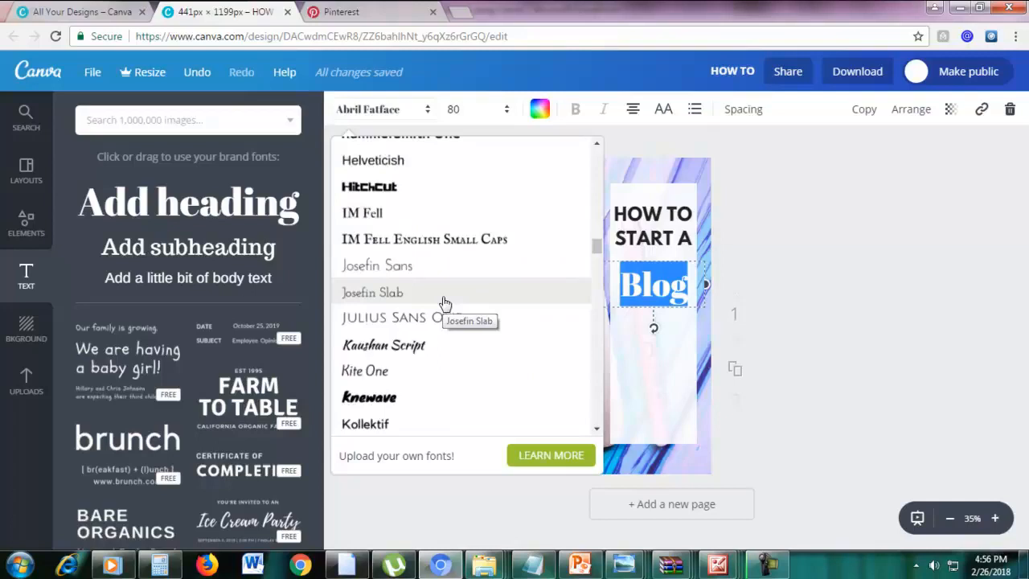
pyautogui.scroll(-10, 445, 304)
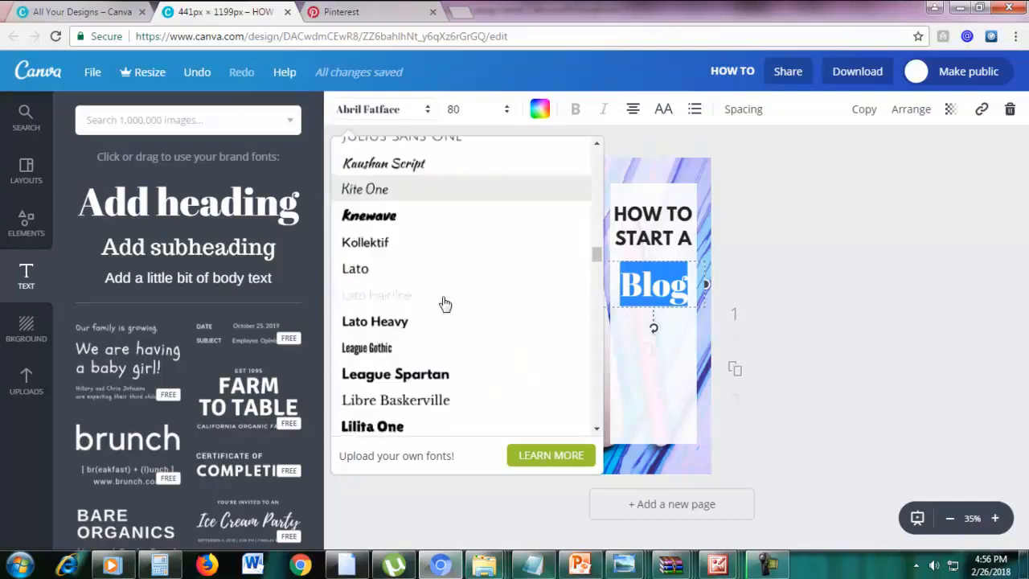
pyautogui.scroll(-6, 444, 304)
pyautogui.scroll(1, 442, 299)
pyautogui.click(439, 322)
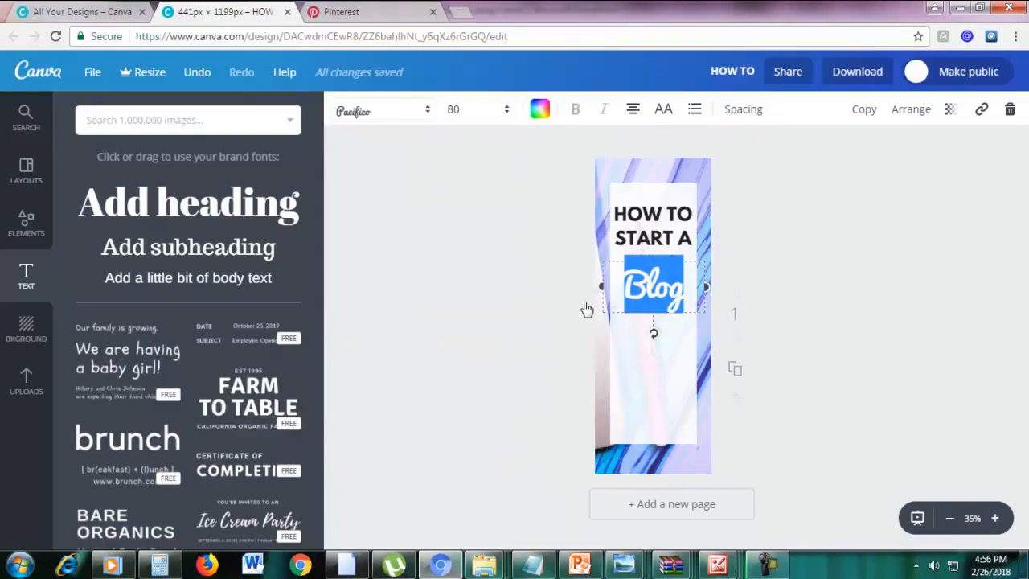
# - Colour the "Blog" heading text bright pink
pyautogui.click(685, 294)
pyautogui.moveTo(688, 293); pyautogui.dragTo(628, 292)
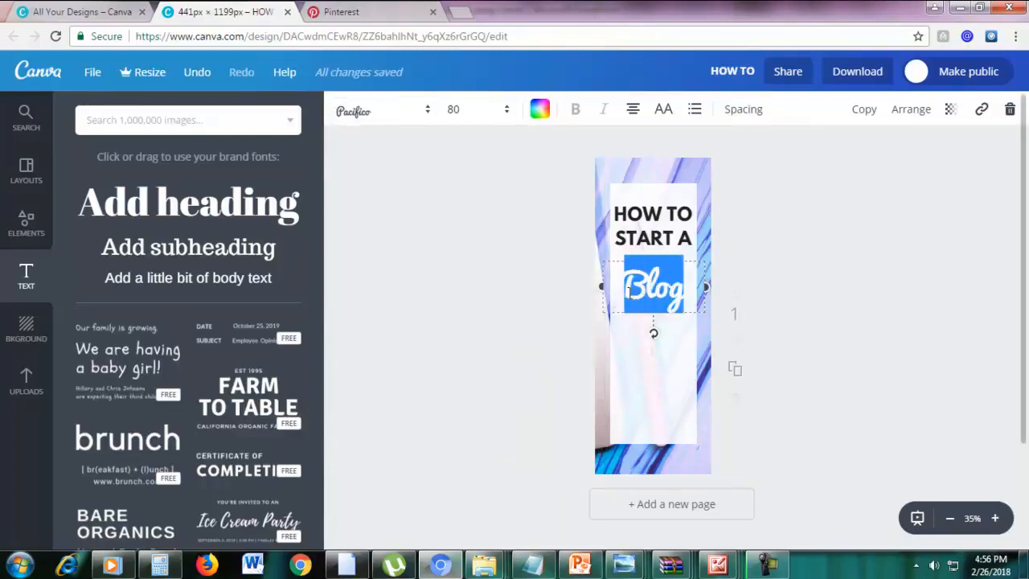
pyautogui.click(540, 113)
pyautogui.click(584, 186)
pyautogui.click(835, 240)
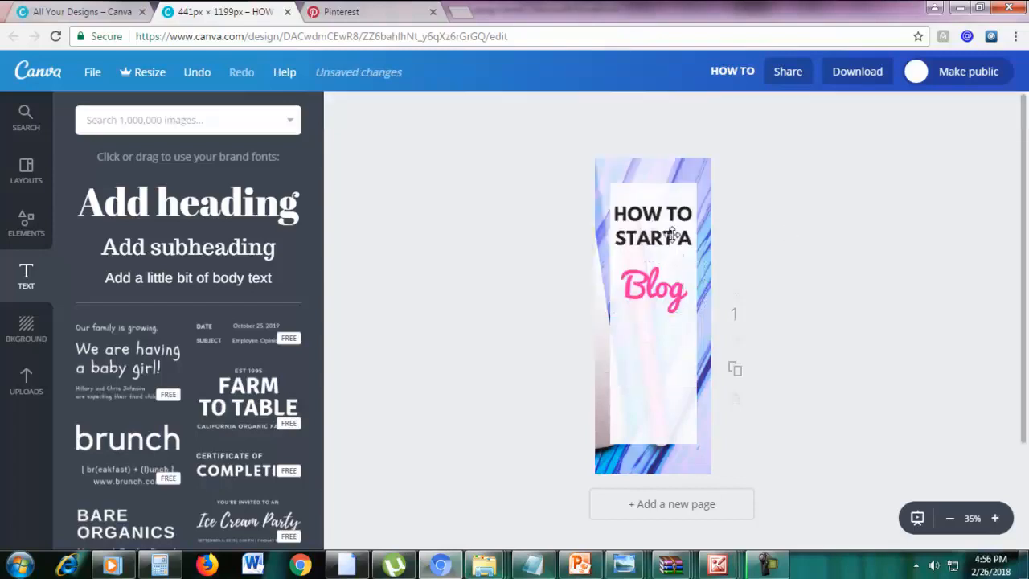
# - Lower the "START A" heading slightly and place a copy of it beneath "Blog" with the text "IN JUST"
pyautogui.moveTo(675, 247)
pyautogui.mouseDown()
pyautogui.moveTo(677, 236)
pyautogui.moveTo(671, 247)
pyautogui.mouseUp()
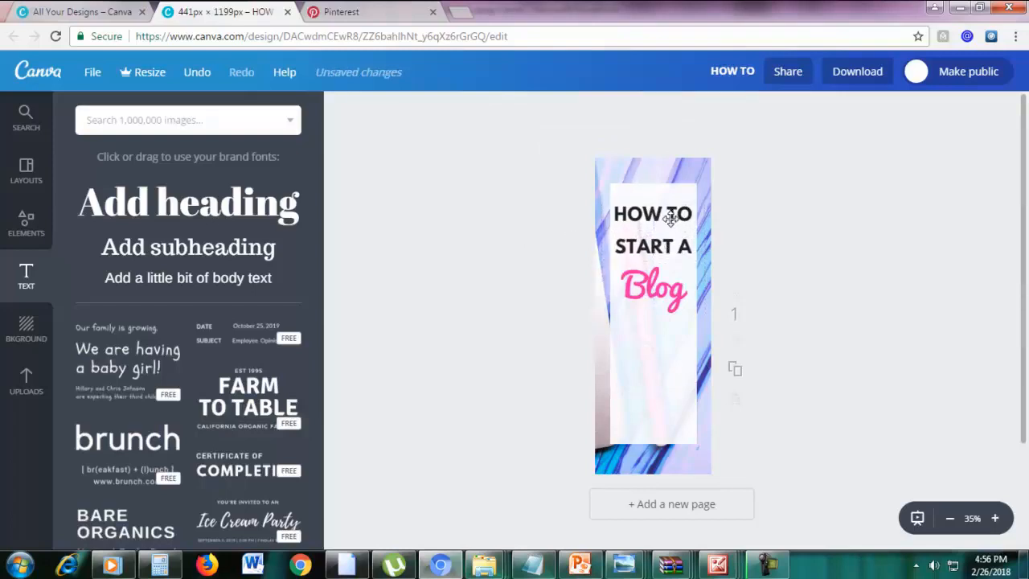
pyautogui.click(890, 273)
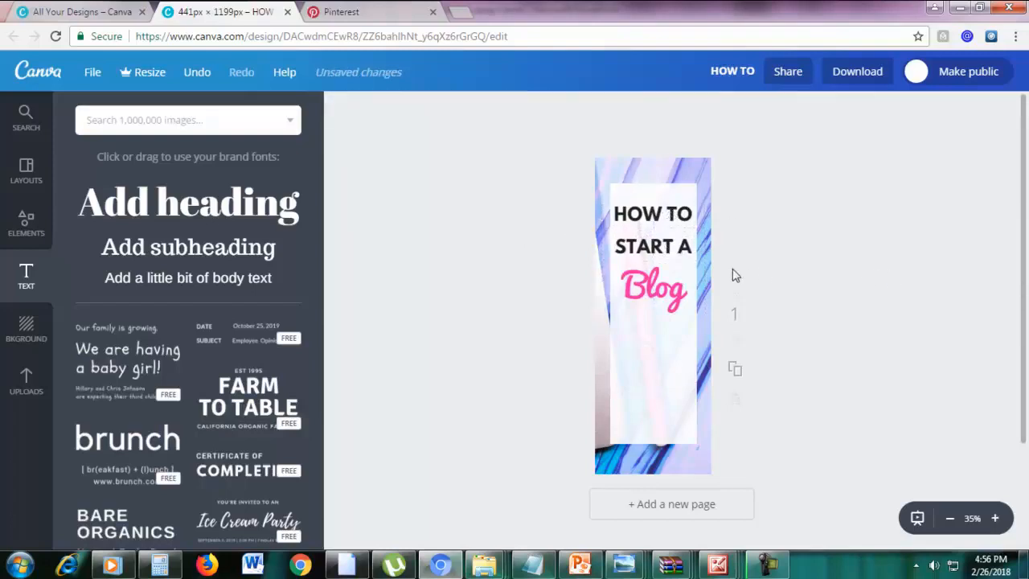
pyautogui.click(671, 253)
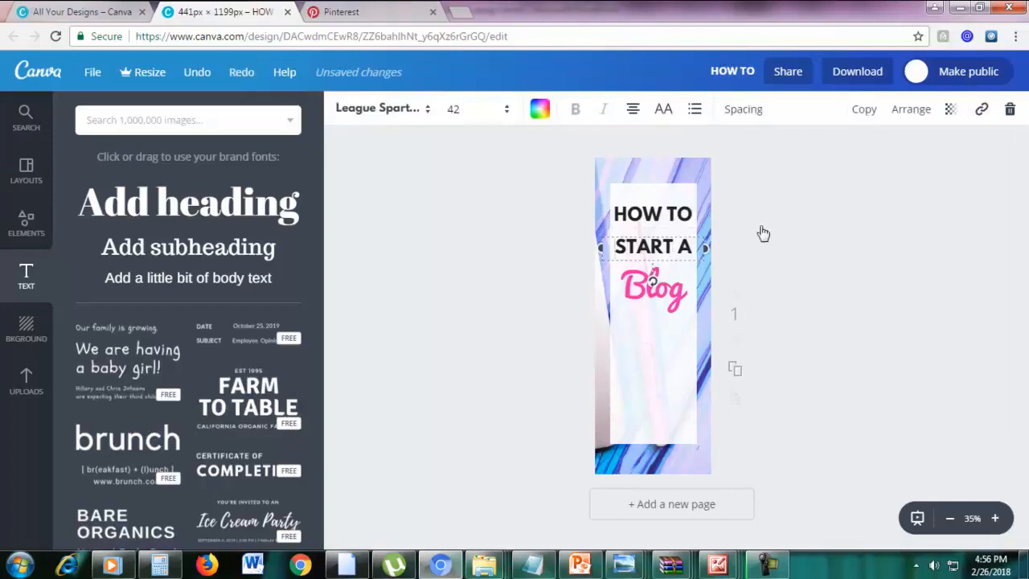
pyautogui.moveTo(685, 262); pyautogui.dragTo(680, 326)
pyautogui.tripleClick(680, 330)
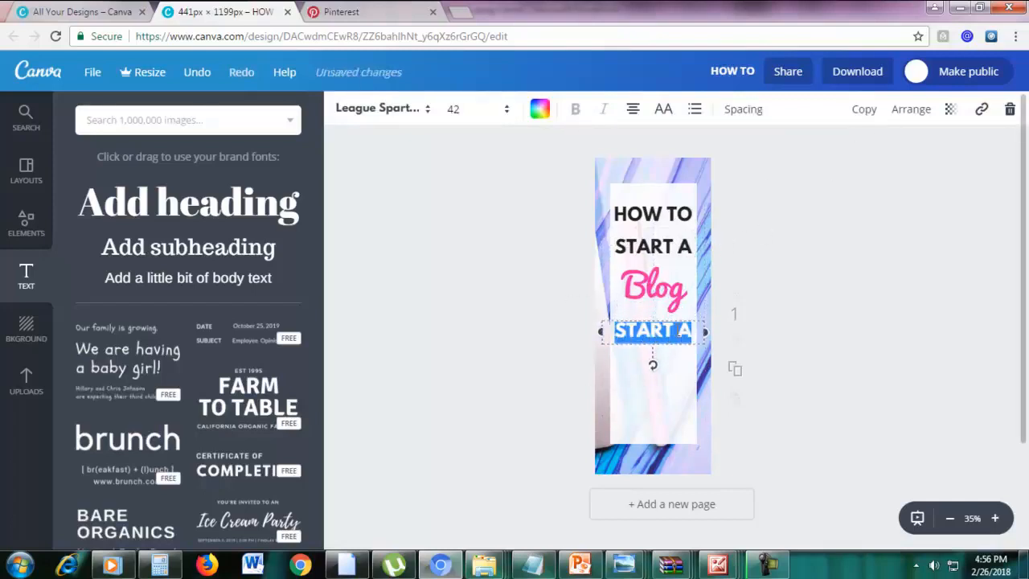
pyautogui.write('in')
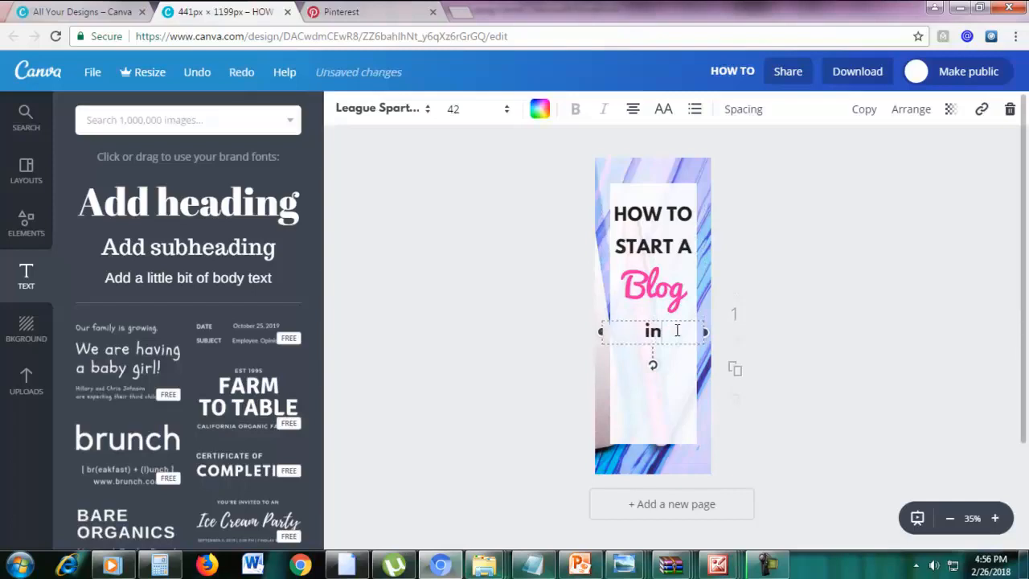
pyautogui.write(' just')
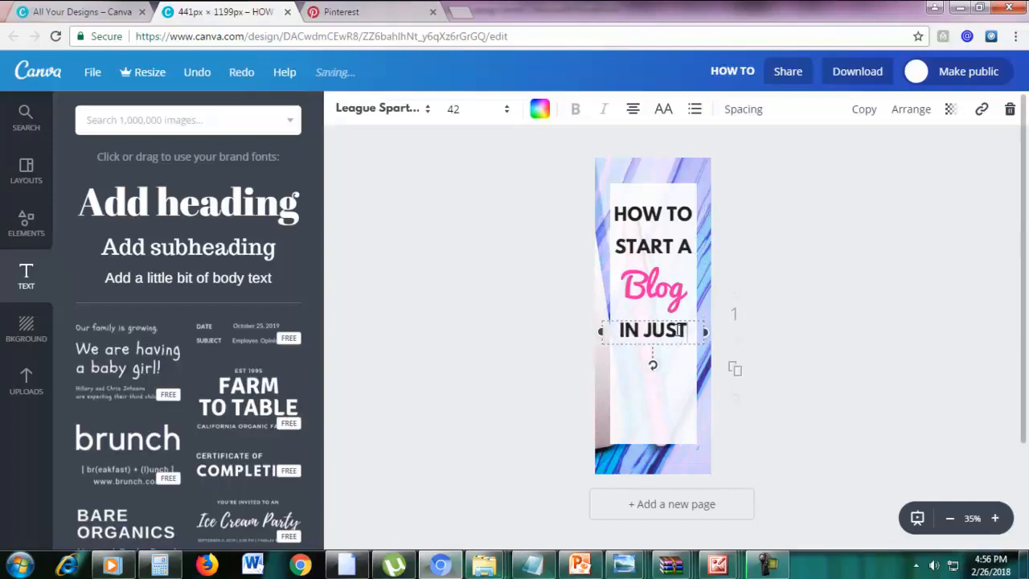
# - Duplicate the pink "Blog" heading, place the copy centred beneath "IN JUST" and change its text to "20"
pyautogui.click(679, 296)
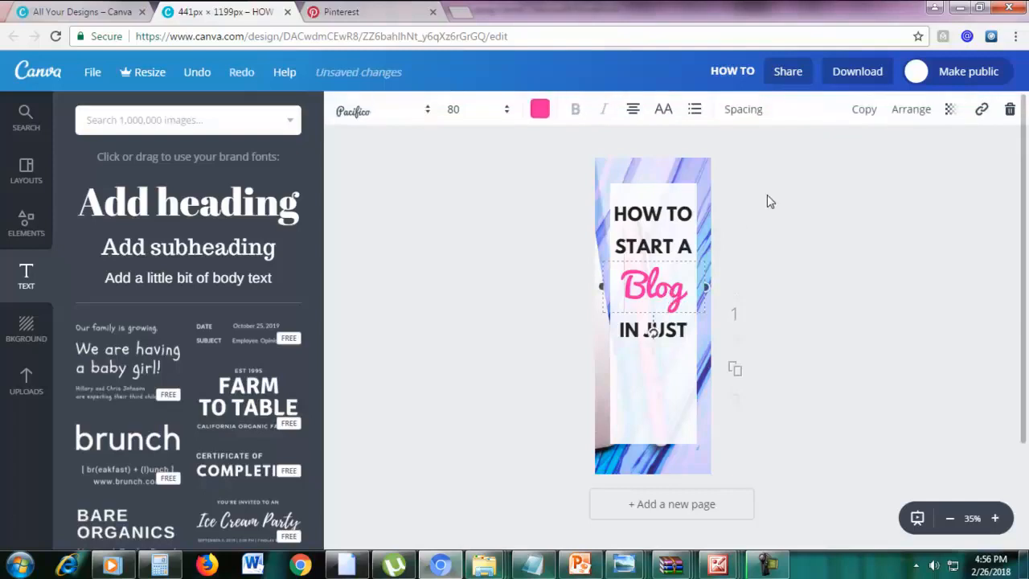
pyautogui.click(875, 108)
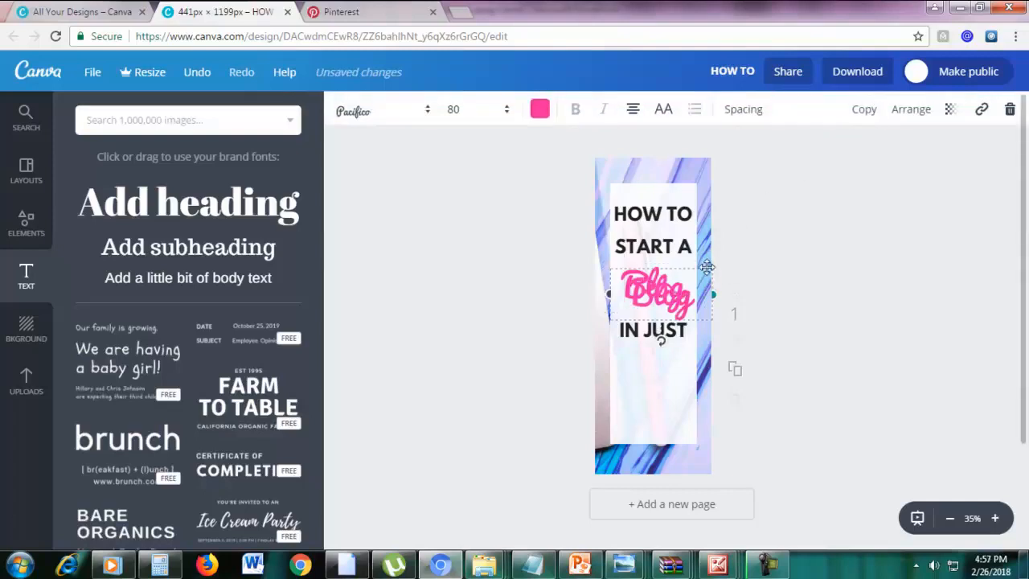
pyautogui.moveTo(703, 285); pyautogui.dragTo(698, 350)
pyautogui.doubleClick(664, 363)
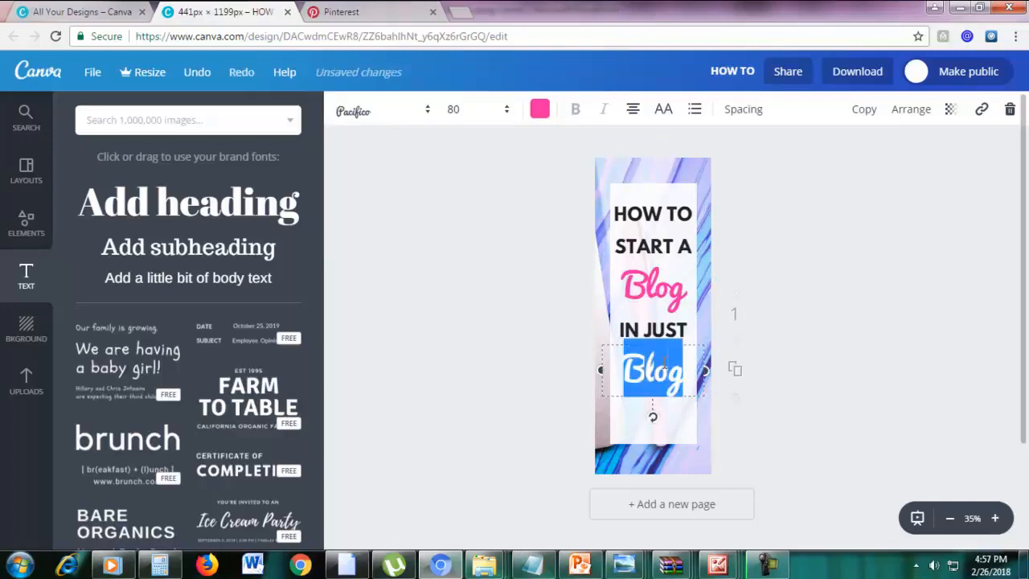
pyautogui.write('20')
pyautogui.moveTo(660, 369)
pyautogui.mouseDown()
pyautogui.moveTo(664, 325)
pyautogui.moveTo(657, 395)
pyautogui.moveTo(654, 376)
pyautogui.mouseUp()
# - Duplicate the "IN JUST" heading beneath "20" and change the copy's text to "MINUTES"
pyautogui.click(654, 330)
pyautogui.click(865, 114)
pyautogui.tripleClick(659, 391)
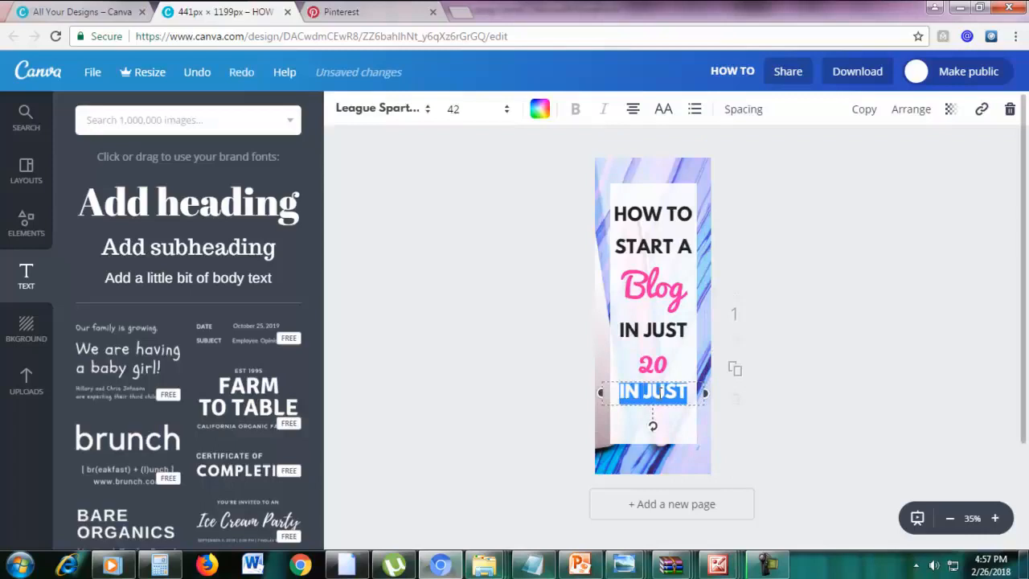
pyautogui.write('MINUTES')
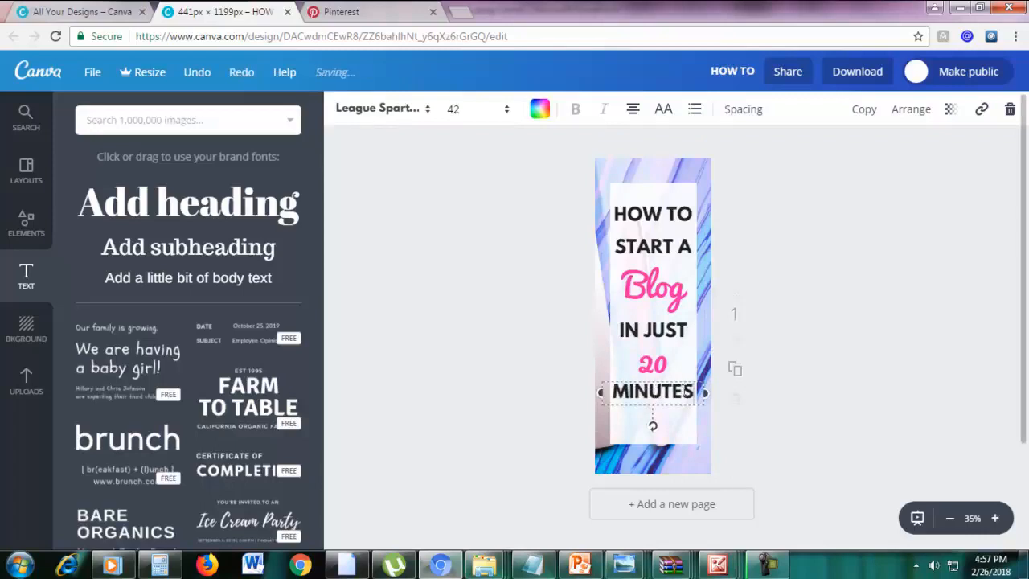
# - Try a font size of 120 on the "20" heading
pyautogui.click(680, 376)
pyautogui.doubleClick(656, 366)
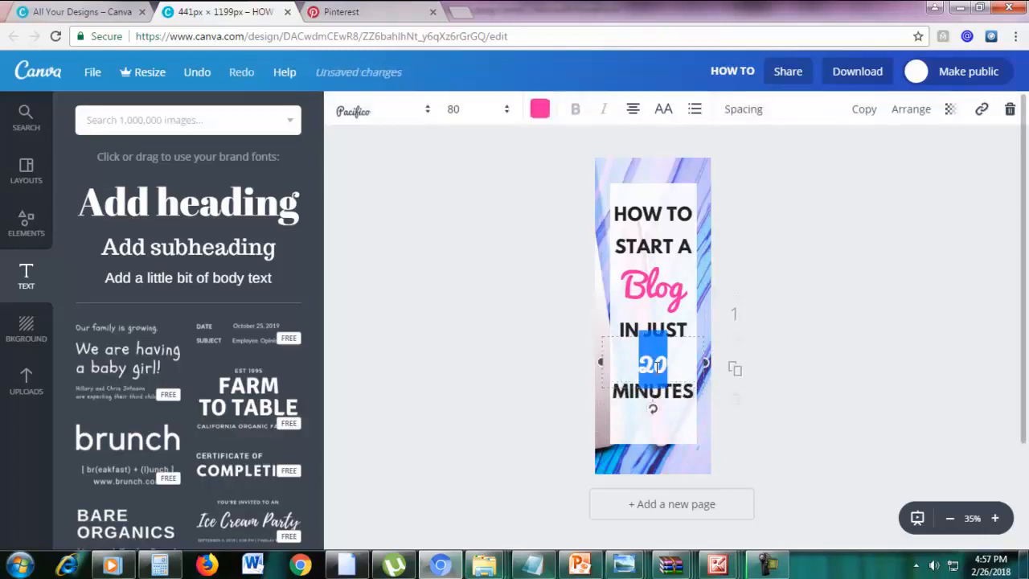
pyautogui.click(464, 112)
pyautogui.write('12')
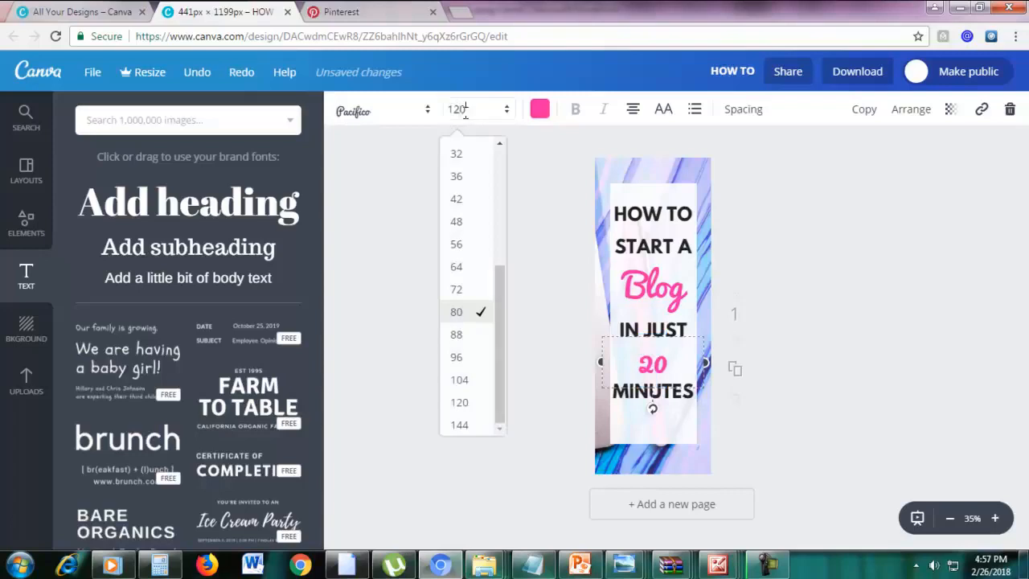
pyautogui.write('0')
pyautogui.press('Return')
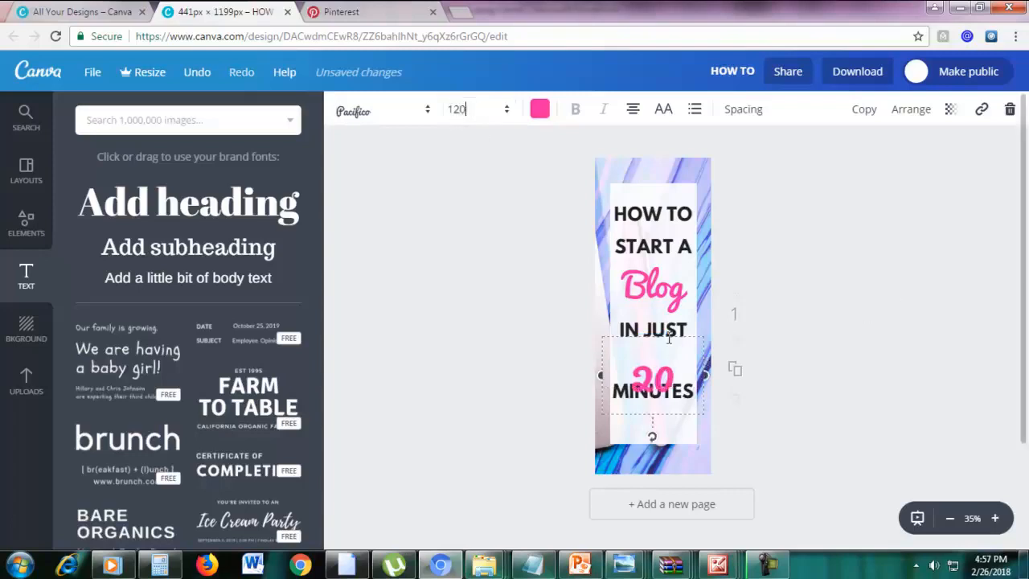
# - Set the font size of the "20" heading to 110 and fit it between "IN JUST" and "MINUTES"
pyautogui.click(465, 109)
pyautogui.write('1')
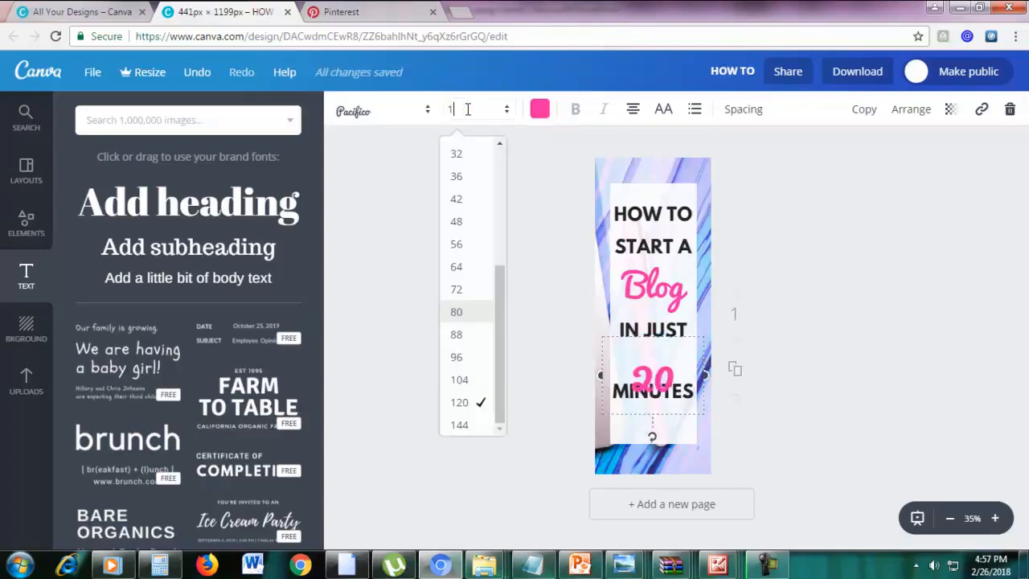
pyautogui.write('10')
pyautogui.press('Return')
pyautogui.click(997, 303)
pyautogui.moveTo(656, 361); pyautogui.dragTo(656, 356)
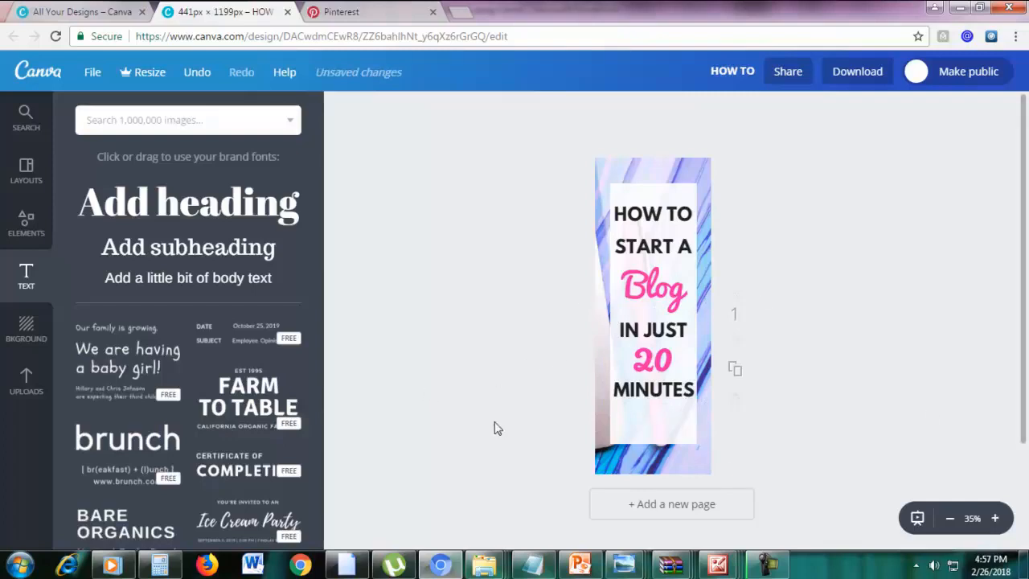
# - Add a solid square shape and resize it into a thin band spanning the full width of the pin's bottom edge
pyautogui.click(26, 238)
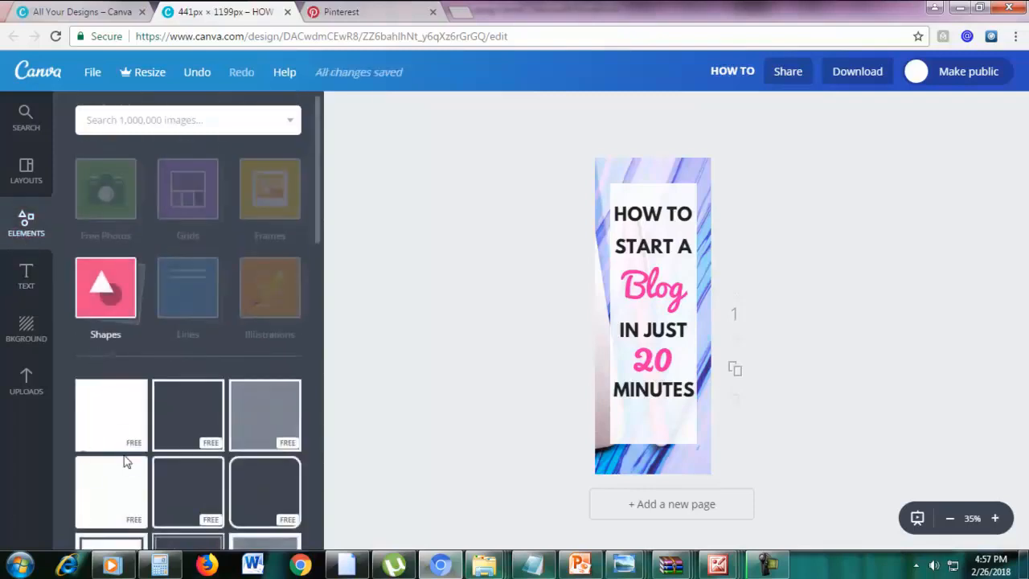
pyautogui.click(108, 427)
pyautogui.moveTo(653, 261); pyautogui.dragTo(719, 461)
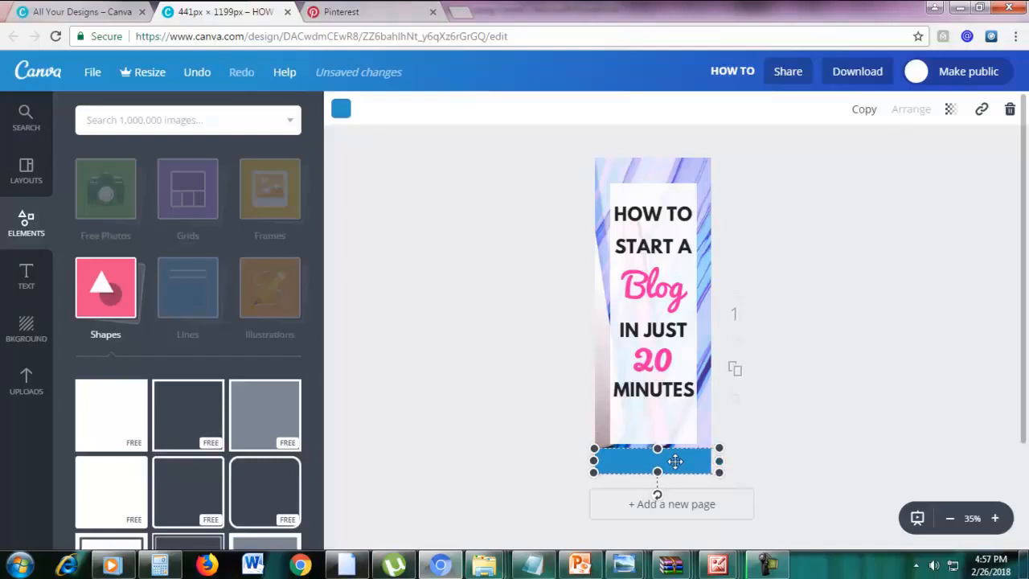
# - Change the fill colour of the bottom band to black
pyautogui.click(341, 109)
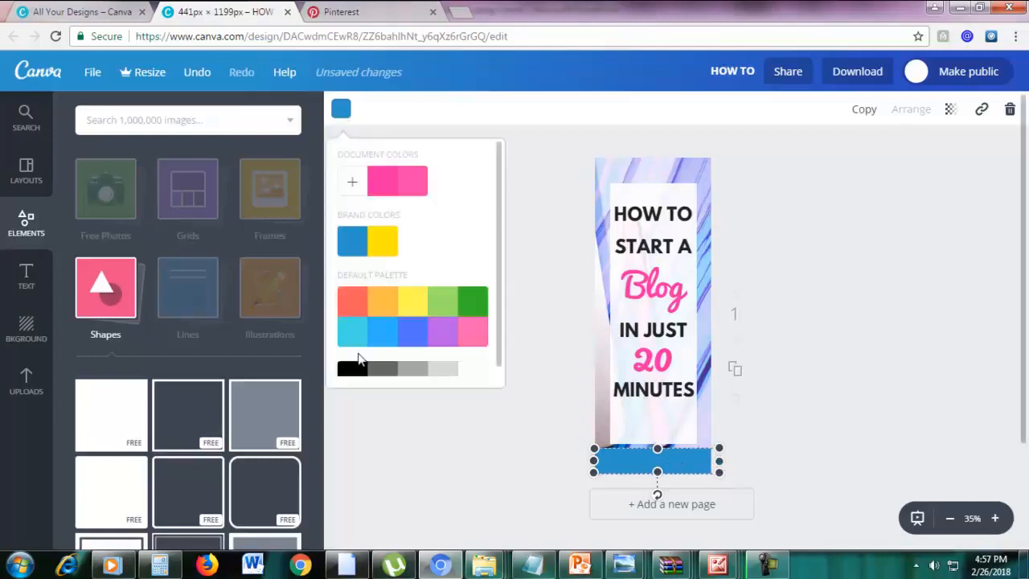
pyautogui.click(352, 372)
pyautogui.click(901, 364)
pyautogui.click(901, 364)
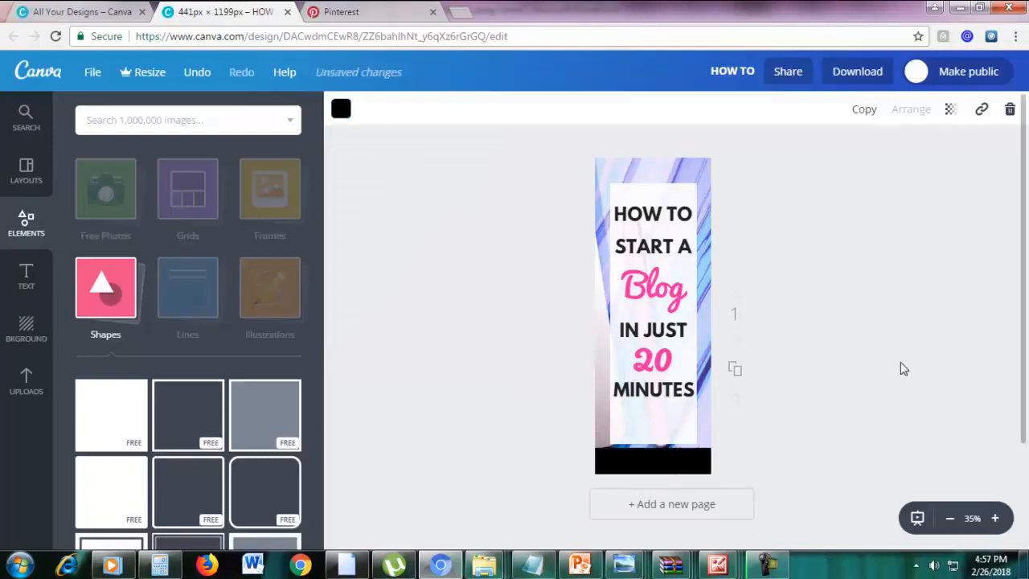
# - Shorten the white panel from its lower edge so it ends just below "MINUTES"
pyautogui.click(655, 438)
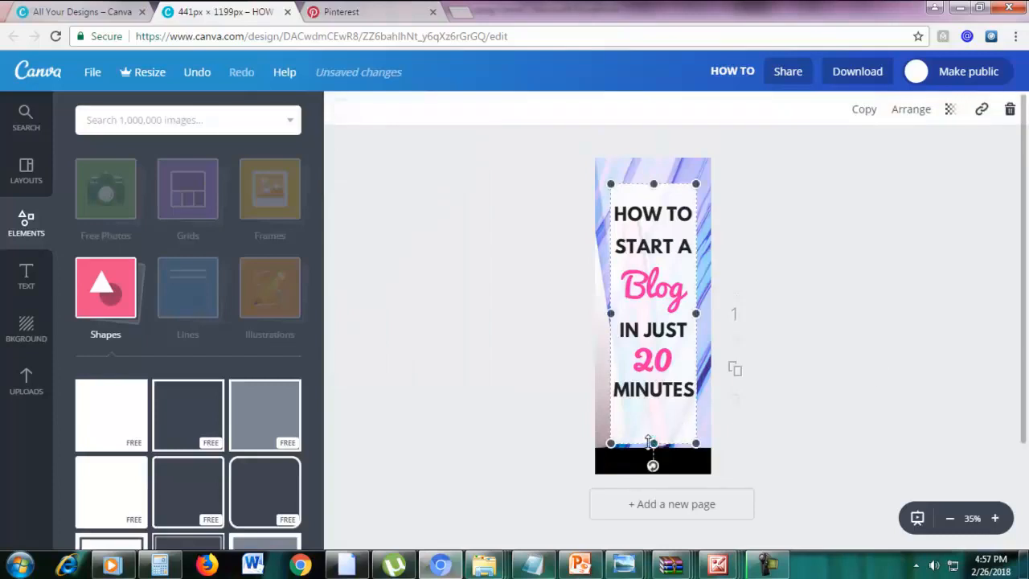
pyautogui.moveTo(653, 443); pyautogui.dragTo(652, 412)
pyautogui.click(857, 390)
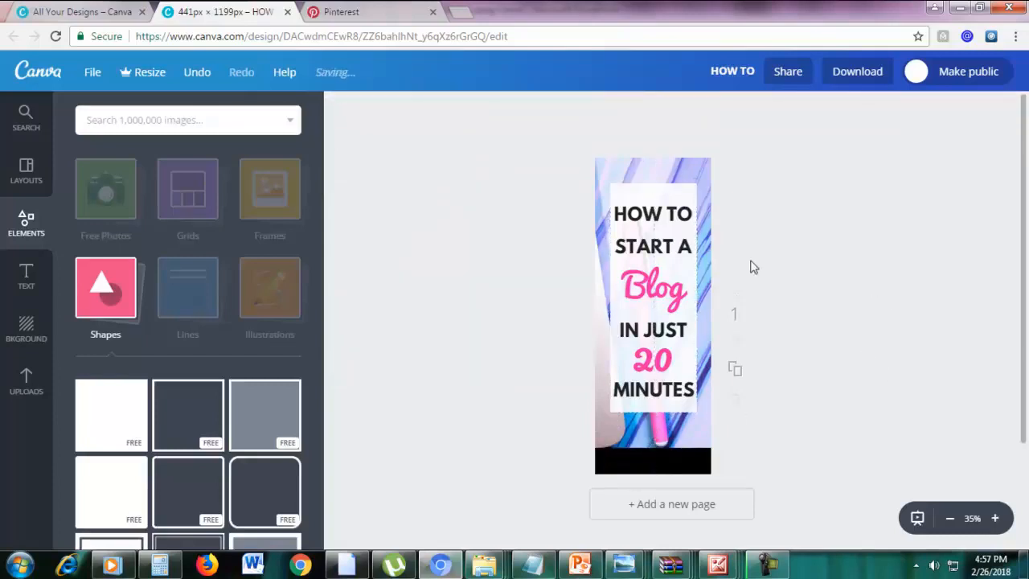
# - Set the transparency of the white panel to 91
pyautogui.click(672, 201)
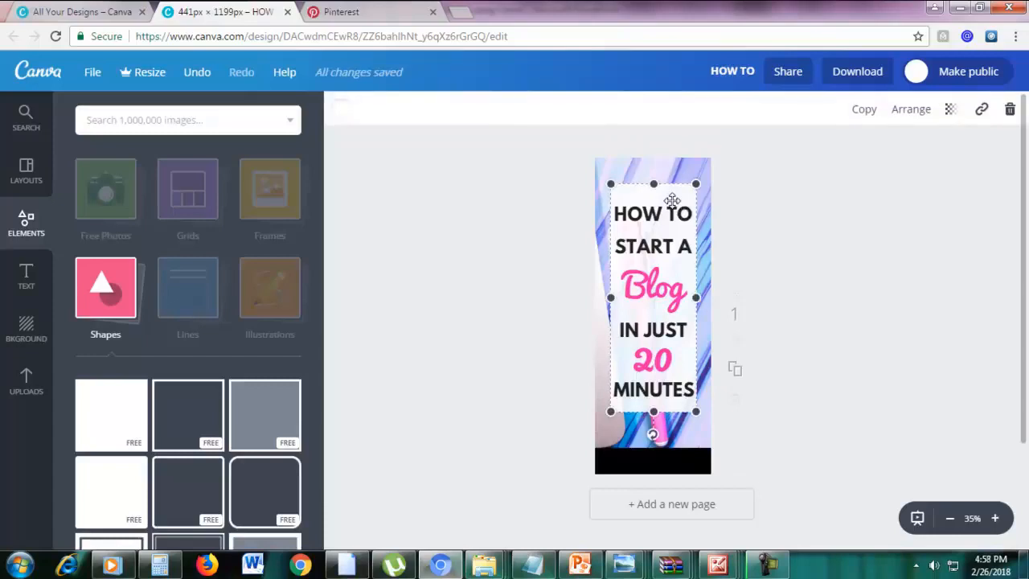
pyautogui.click(952, 112)
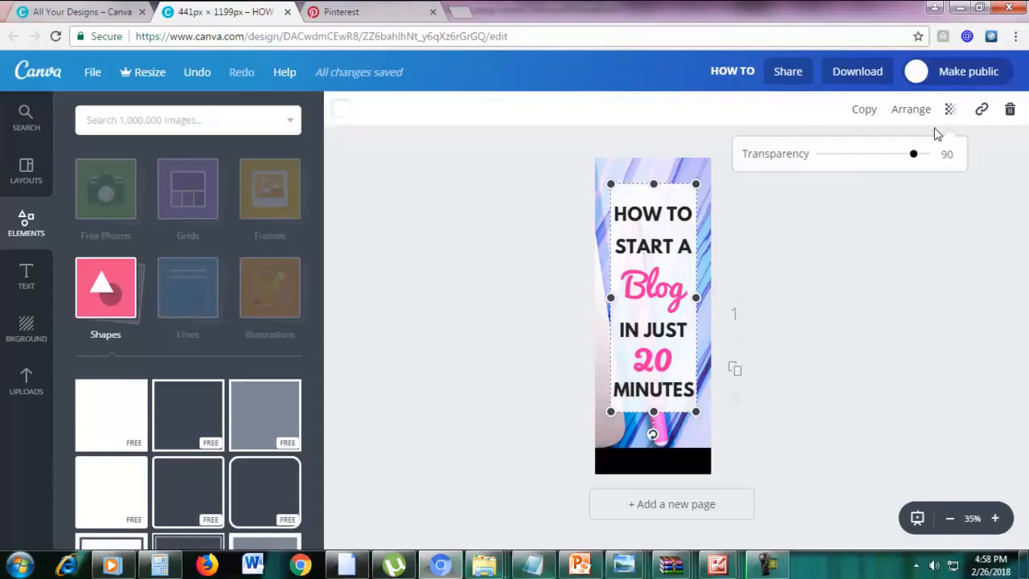
pyautogui.moveTo(911, 157); pyautogui.dragTo(938, 161)
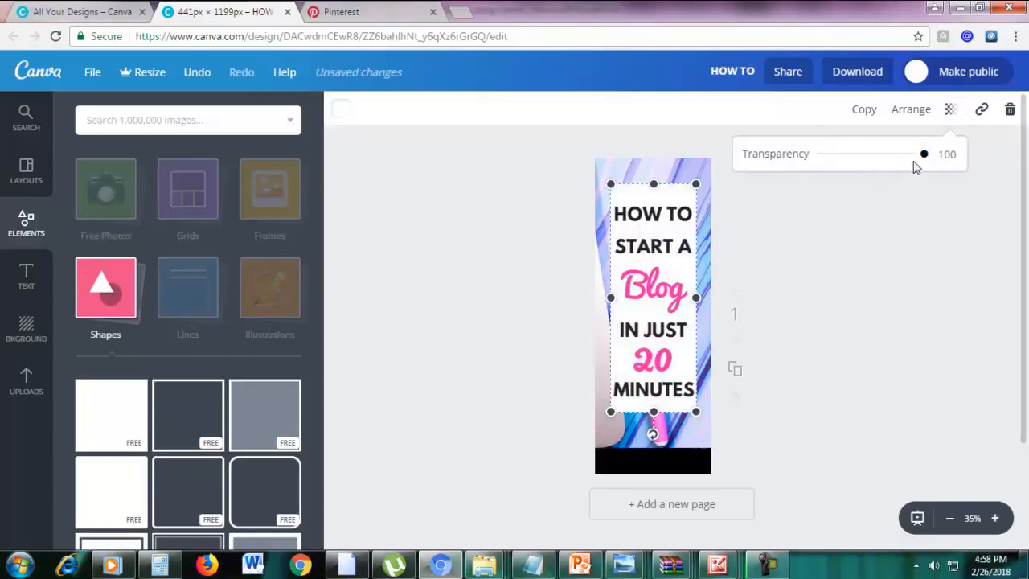
pyautogui.moveTo(925, 158)
pyautogui.mouseDown()
pyautogui.moveTo(891, 166)
pyautogui.moveTo(917, 162)
pyautogui.mouseUp()
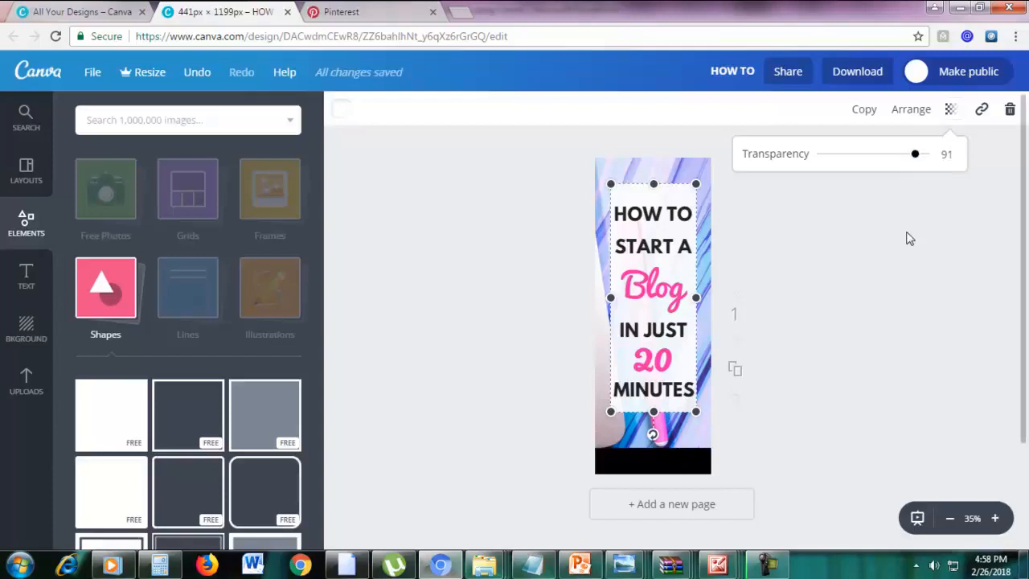
pyautogui.click(908, 239)
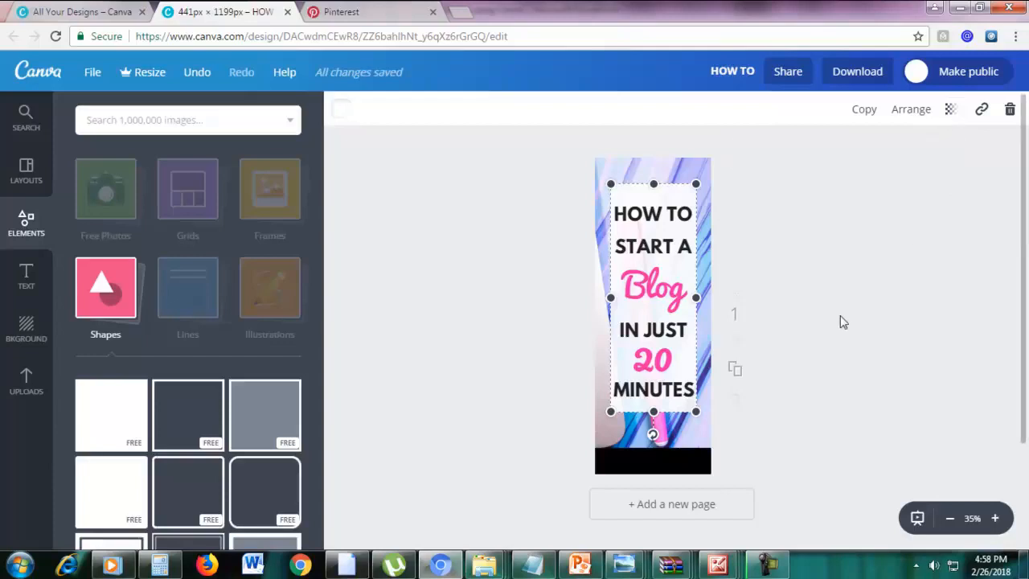
pyautogui.click(840, 315)
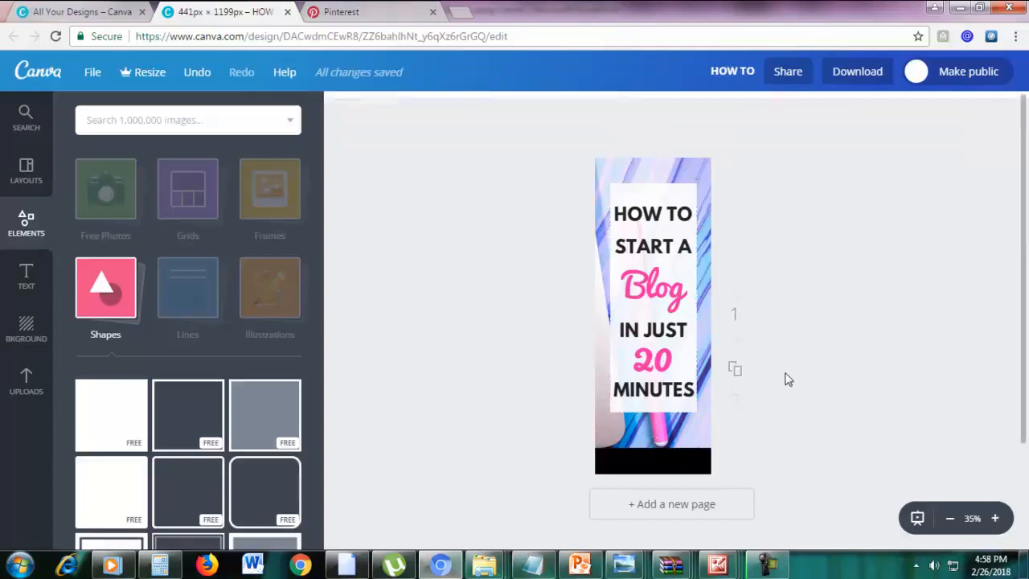
# - Add a subheading text and place it centred on the black band at the pin's bottom
pyautogui.click(27, 276)
pyautogui.click(175, 260)
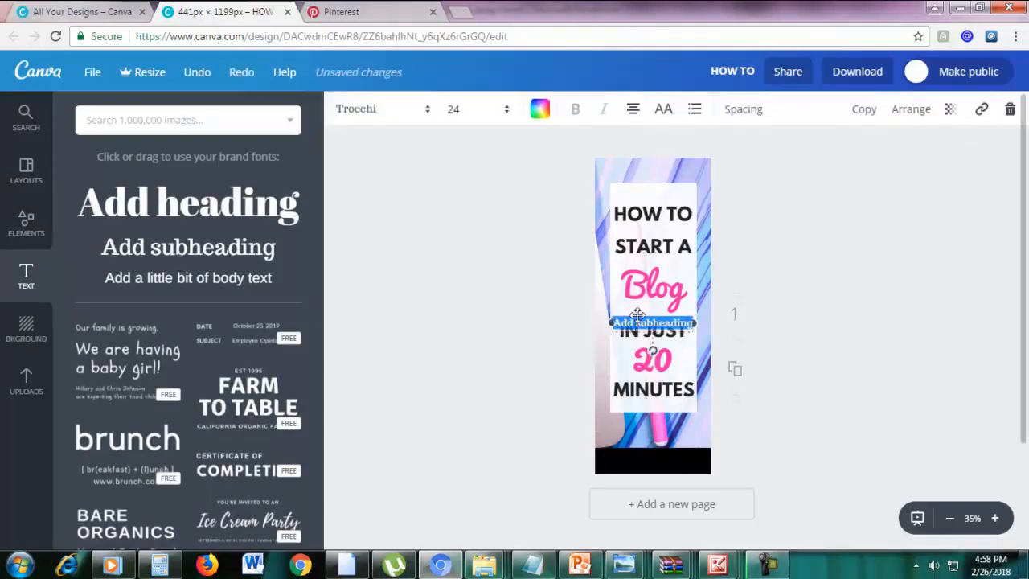
pyautogui.moveTo(641, 351); pyautogui.dragTo(637, 453)
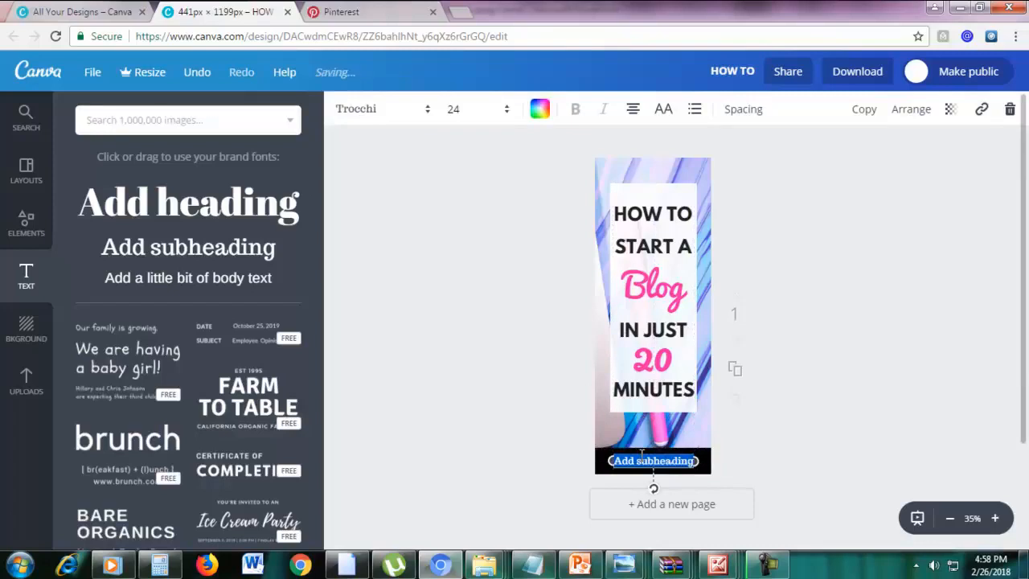
# - Colour the text on the black footer band white and replace its wording with "marketingboo.com"
pyautogui.click(540, 111)
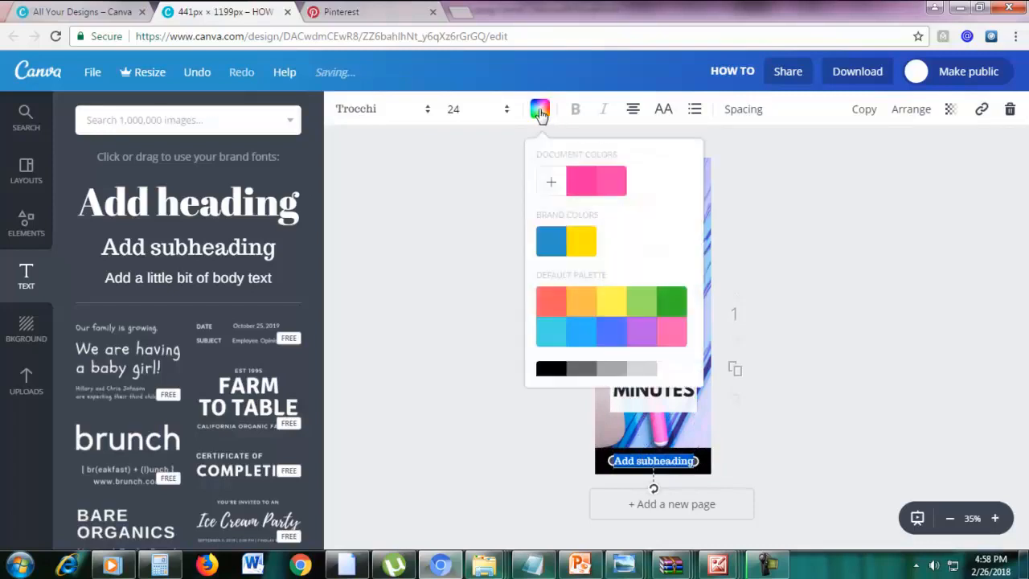
pyautogui.click(671, 358)
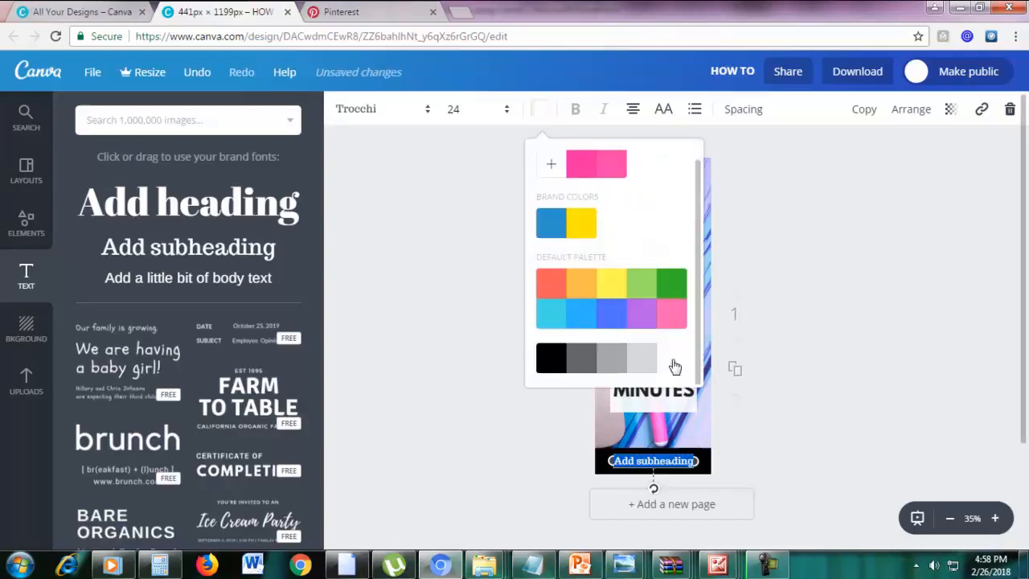
pyautogui.doubleClick(679, 463)
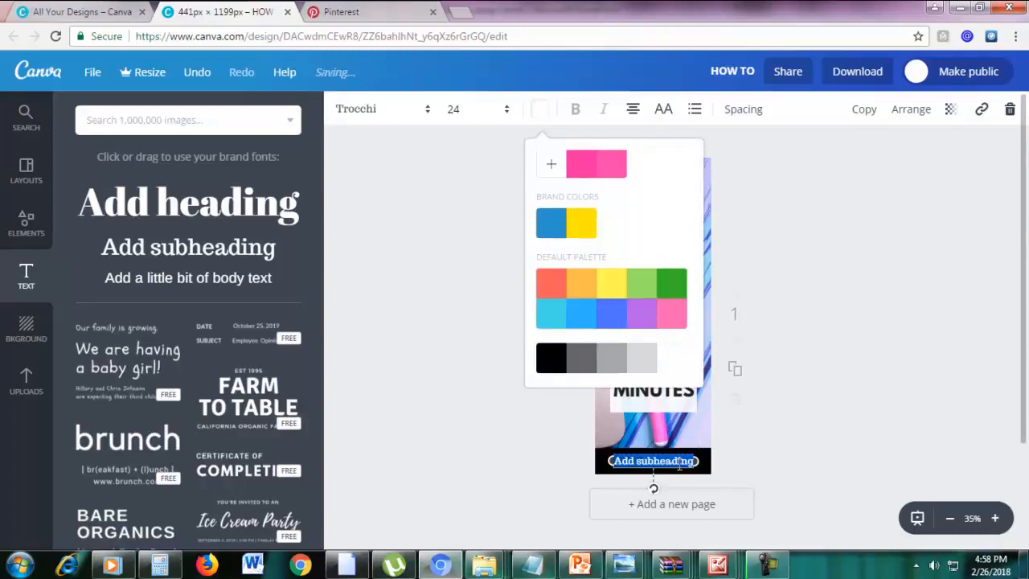
pyautogui.write('MA')
pyautogui.write('rketingboo.com')
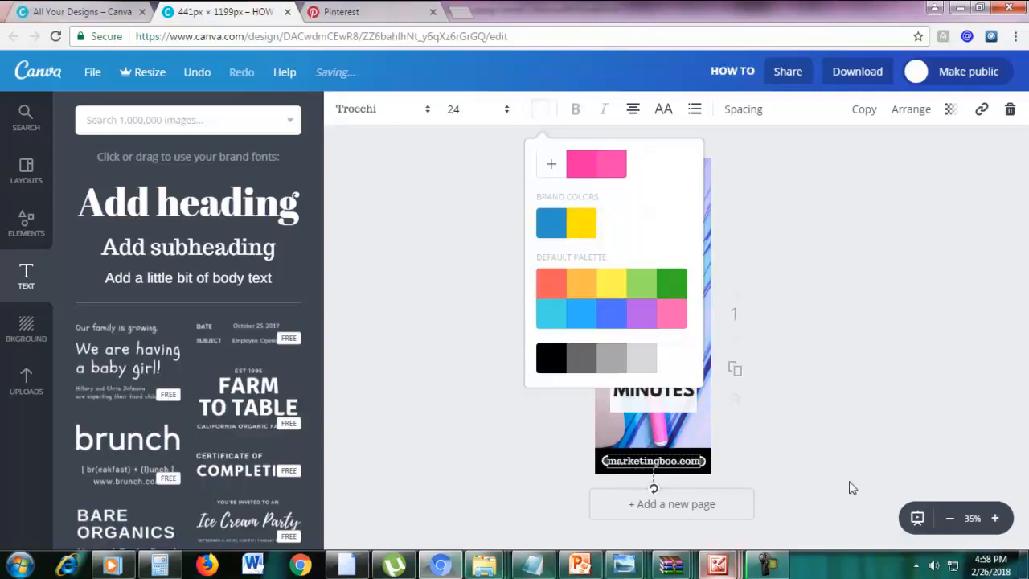
pyautogui.click(866, 335)
pyautogui.click(866, 335)
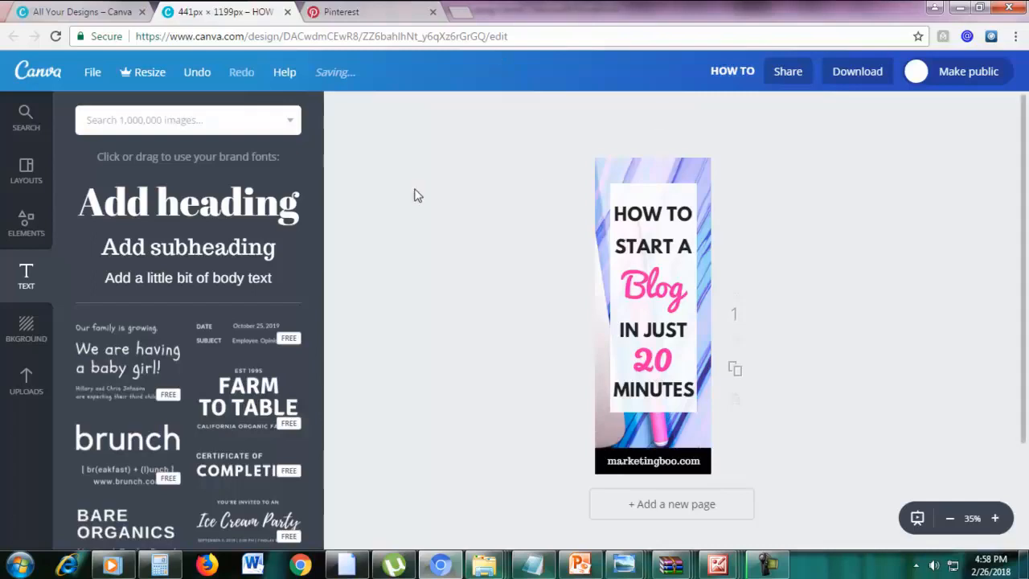
# - Upload the stock photo fstockphotosb-20 from the STOCK PHOTOS folder
pyautogui.click(26, 384)
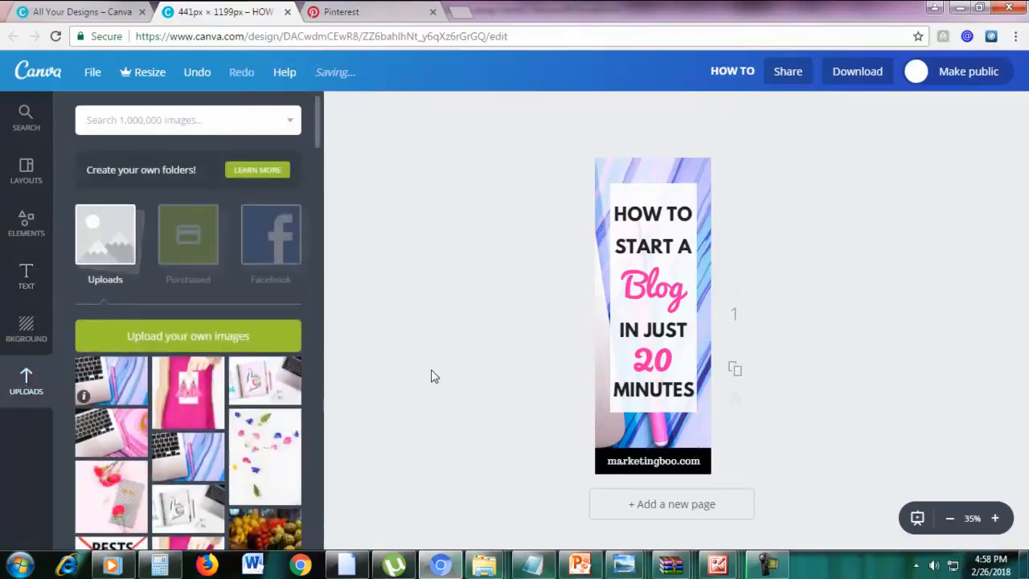
pyautogui.click(252, 342)
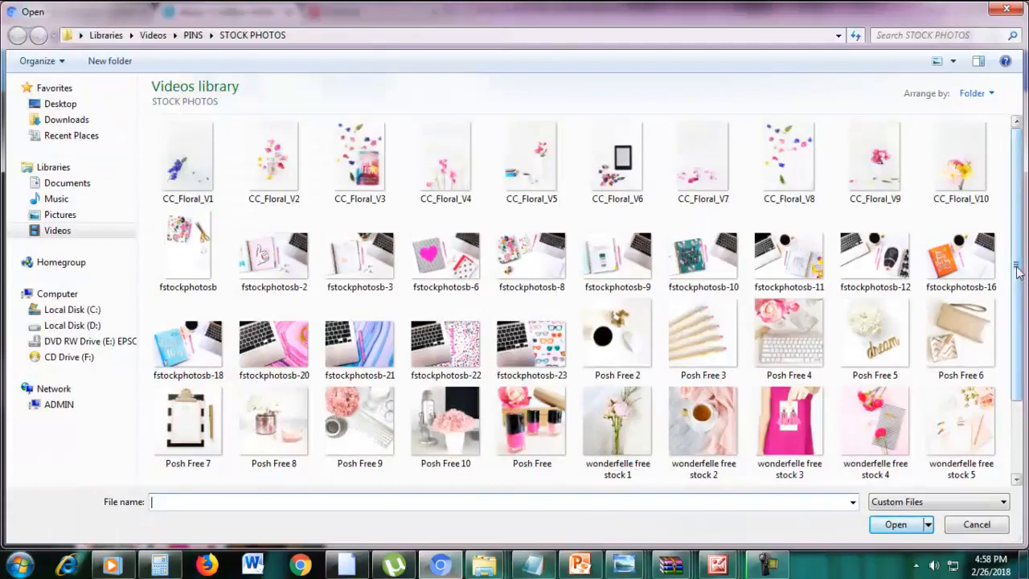
pyautogui.scroll(-1, 1017, 272)
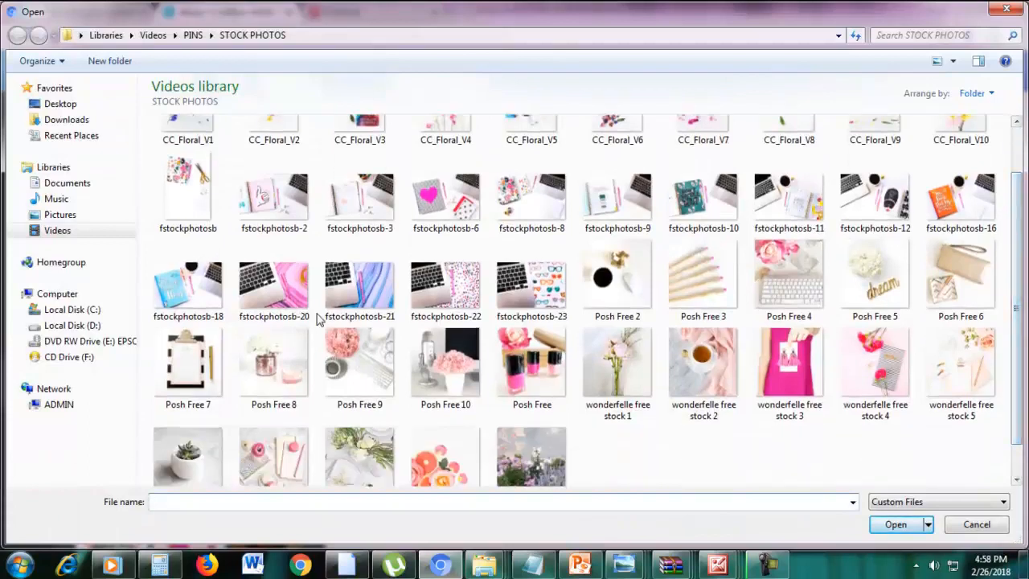
pyautogui.doubleClick(287, 309)
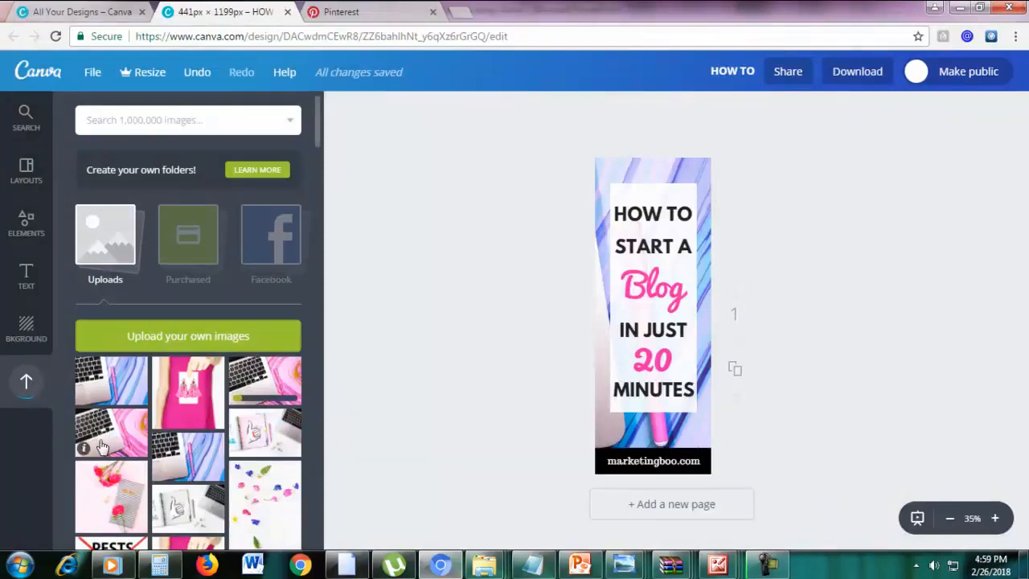
# - Replace the blue background photo with the pink marble laptop photo, sent back behind the title text
pyautogui.moveTo(102, 446); pyautogui.dragTo(634, 396)
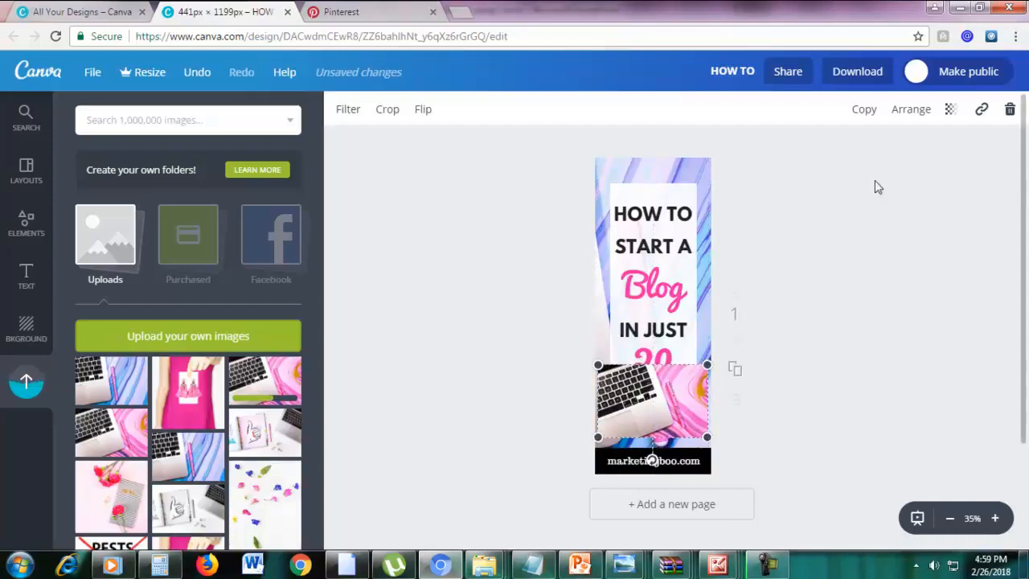
pyautogui.click(900, 119)
pyautogui.click(881, 176)
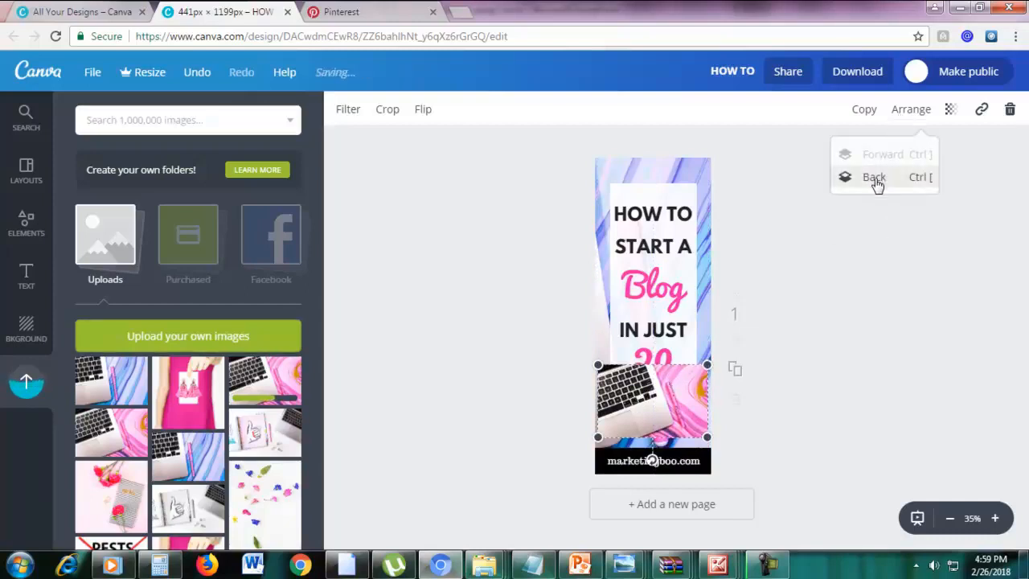
pyautogui.moveTo(678, 417); pyautogui.dragTo(679, 432)
pyautogui.click(652, 173)
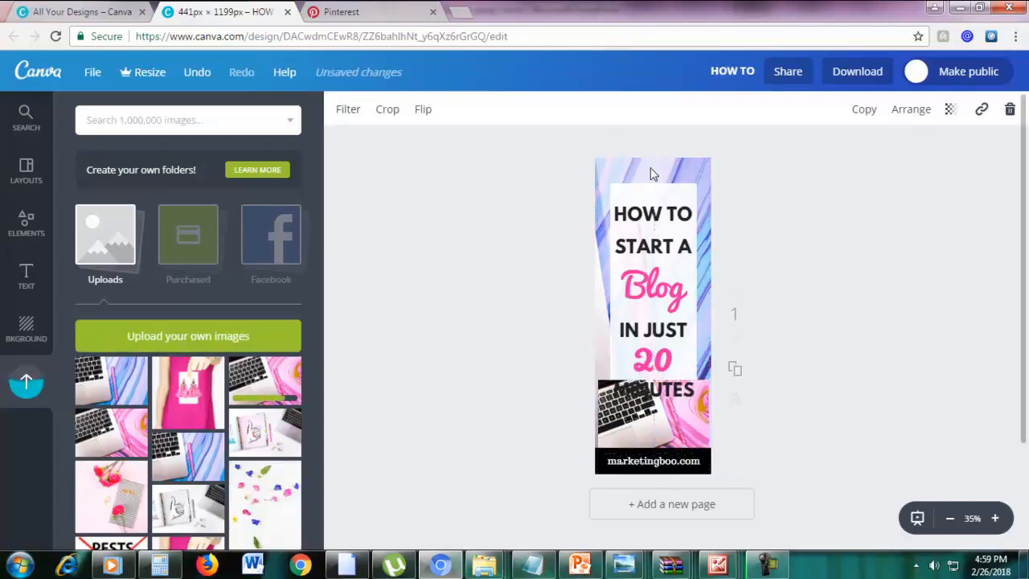
pyautogui.click(1010, 111)
# - Enlarge the pink laptop photo to the pin's full height and shift it so the marbled area covers the pin
pyautogui.moveTo(643, 420); pyautogui.dragTo(640, 218)
pyautogui.moveTo(604, 355); pyautogui.dragTo(669, 388)
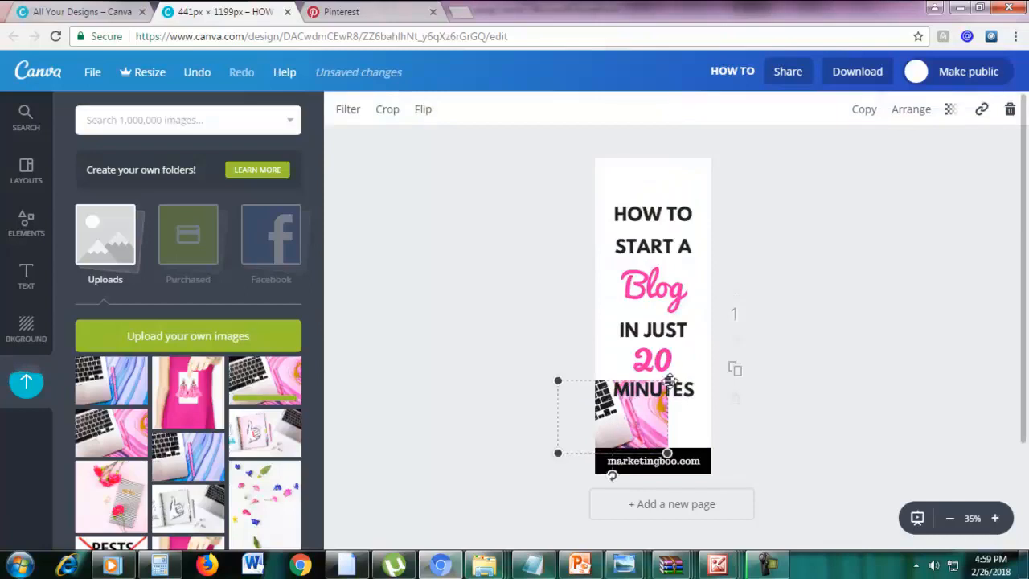
pyautogui.doubleClick(670, 382)
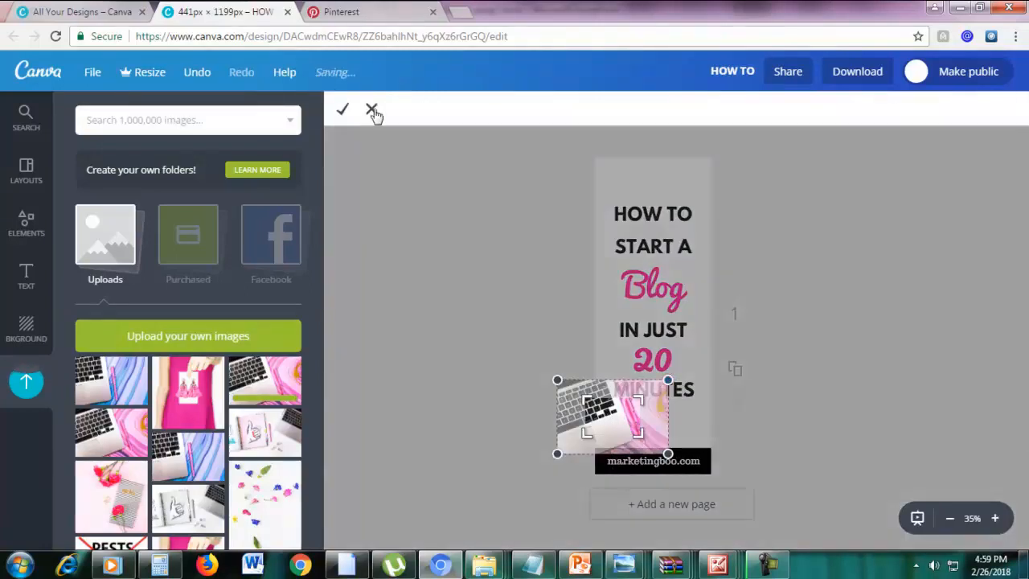
pyautogui.click(372, 110)
pyautogui.moveTo(668, 380); pyautogui.dragTo(1022, 112)
pyautogui.moveTo(788, 307); pyautogui.dragTo(625, 290)
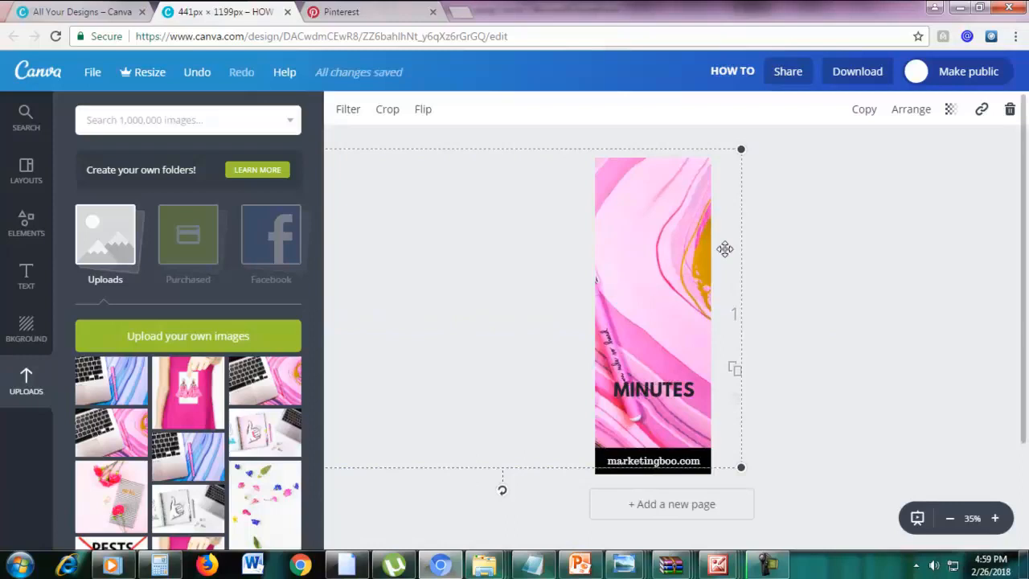
pyautogui.moveTo(705, 232); pyautogui.dragTo(700, 279)
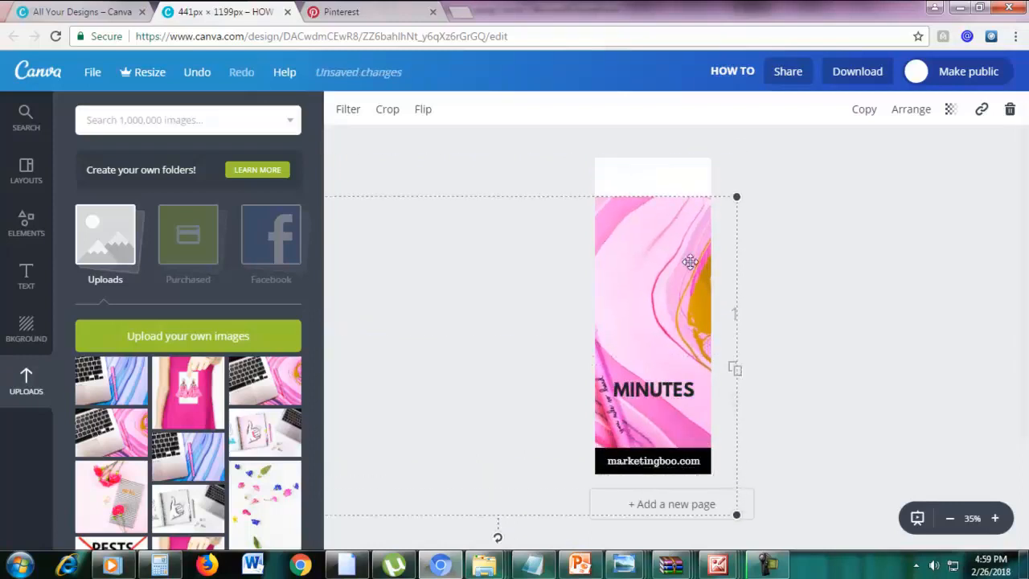
pyautogui.doubleClick(690, 258)
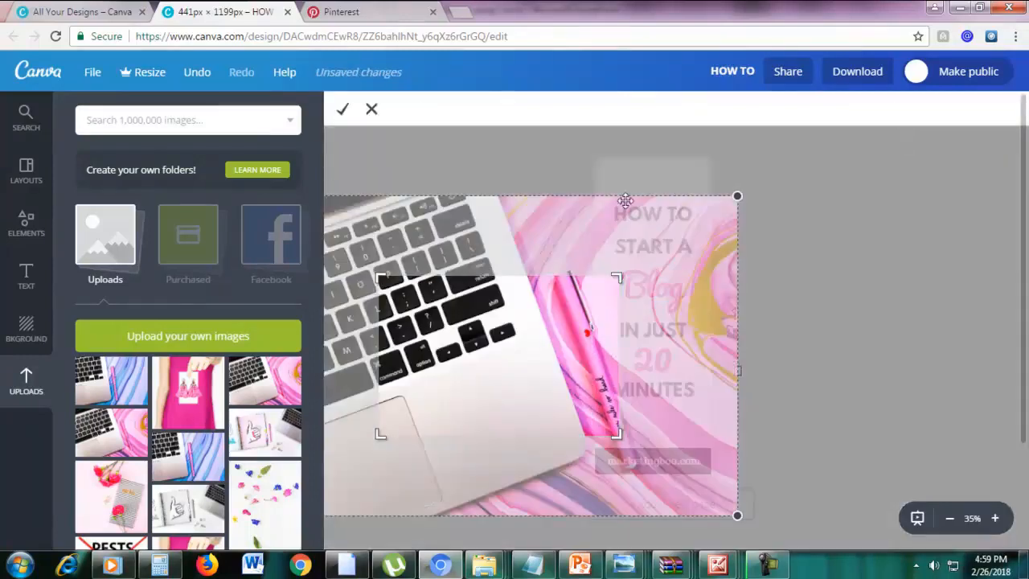
pyautogui.click(371, 109)
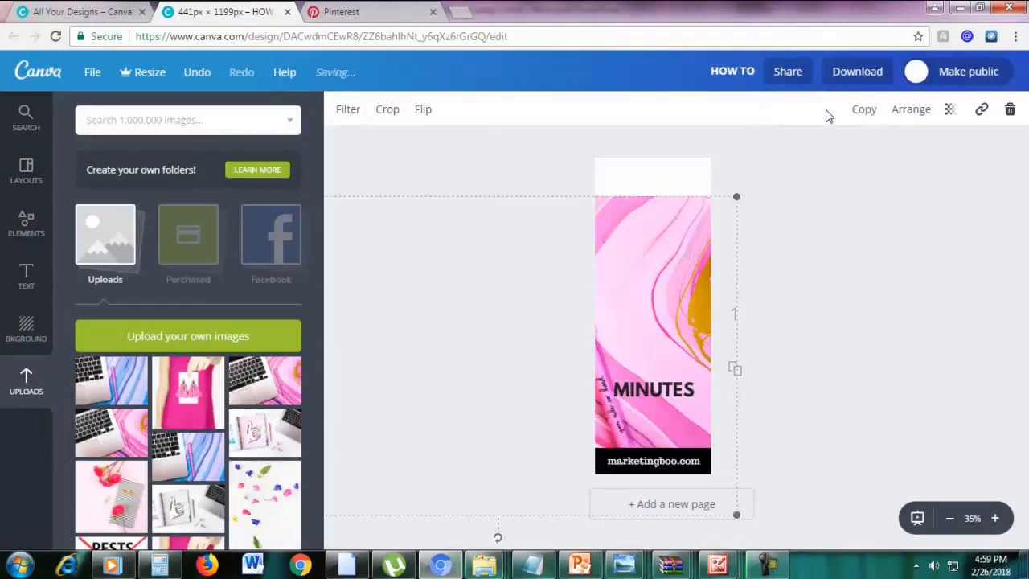
# - Send the enlarged pink photo all the way back, behind the title text and the white panel
pyautogui.click(910, 109)
pyautogui.click(870, 179)
pyautogui.moveTo(710, 240); pyautogui.dragTo(675, 417)
pyautogui.click(659, 219)
pyautogui.click(659, 403)
pyautogui.click(655, 434)
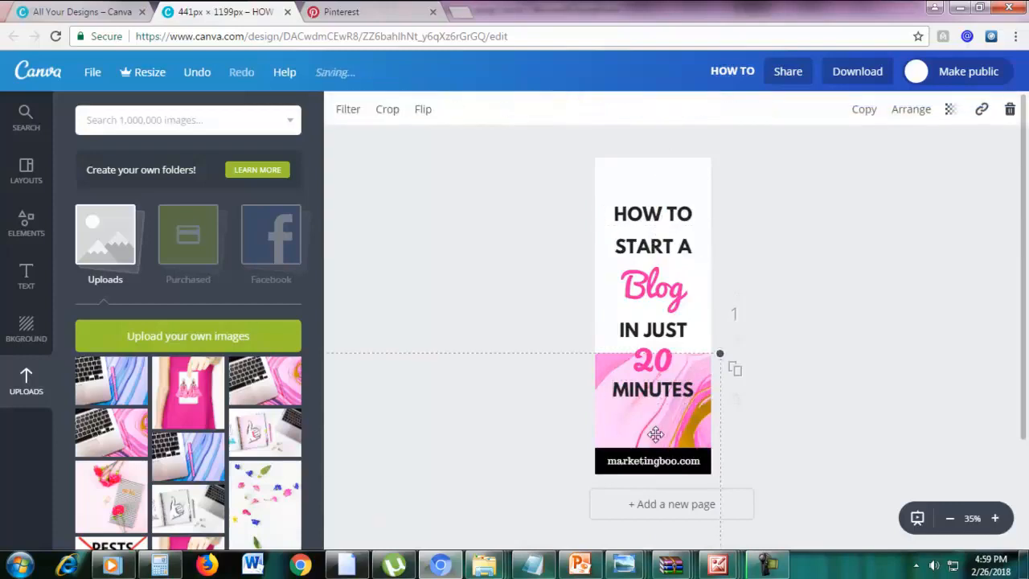
pyautogui.click(911, 109)
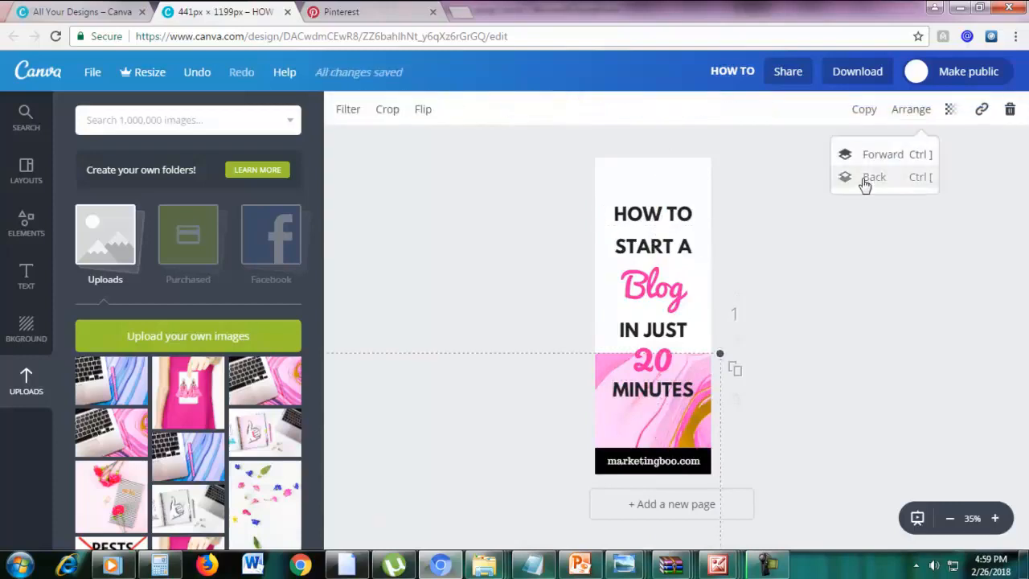
pyautogui.click(864, 184)
# - Move the pink photo up to fill the pin above the footer, with its gold patch along the right edge
pyautogui.moveTo(686, 431); pyautogui.dragTo(714, 235)
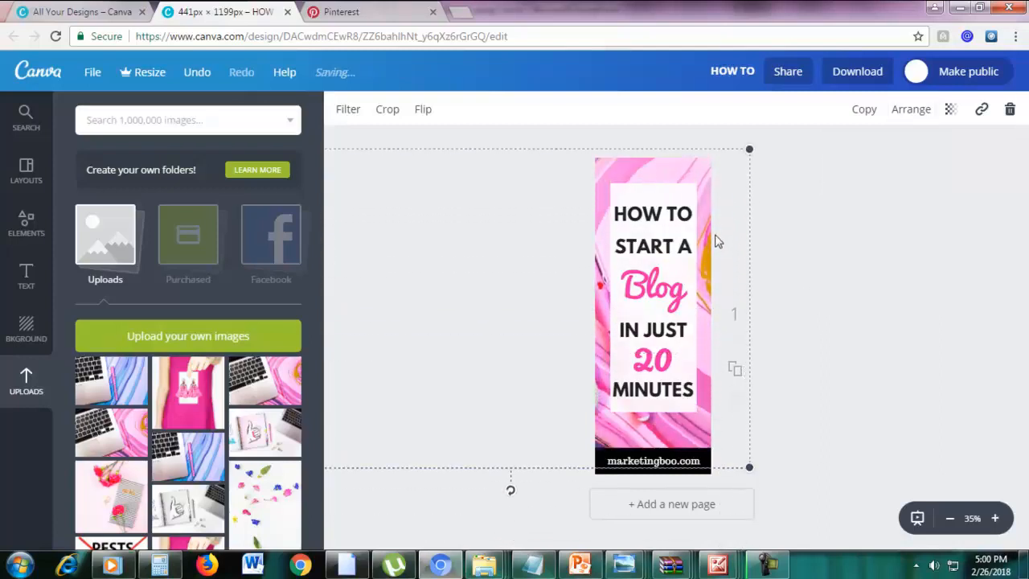
pyautogui.click(812, 239)
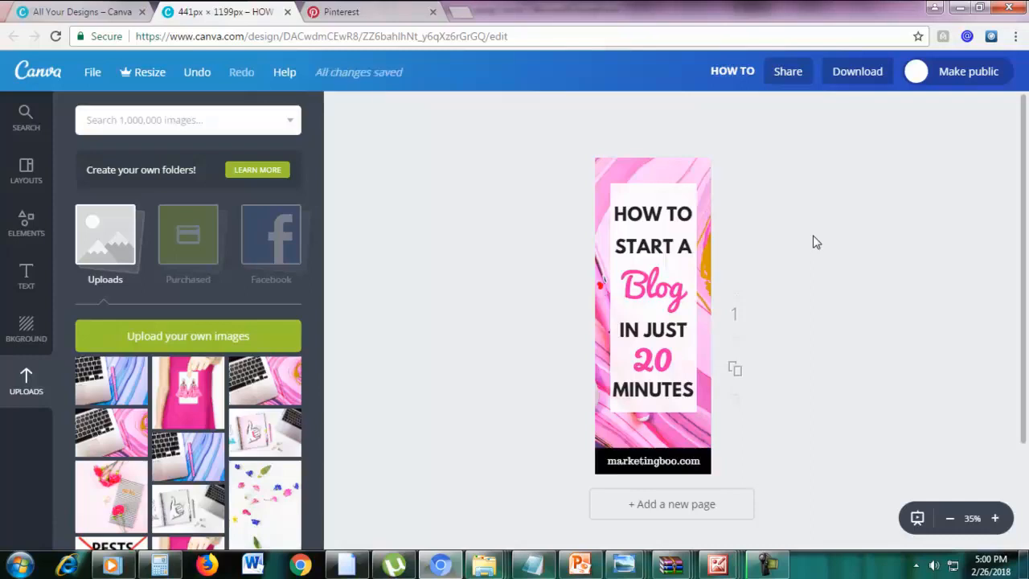
pyautogui.moveTo(641, 160)
pyautogui.mouseDown()
pyautogui.moveTo(636, 176)
pyautogui.moveTo(653, 163)
pyautogui.mouseUp()
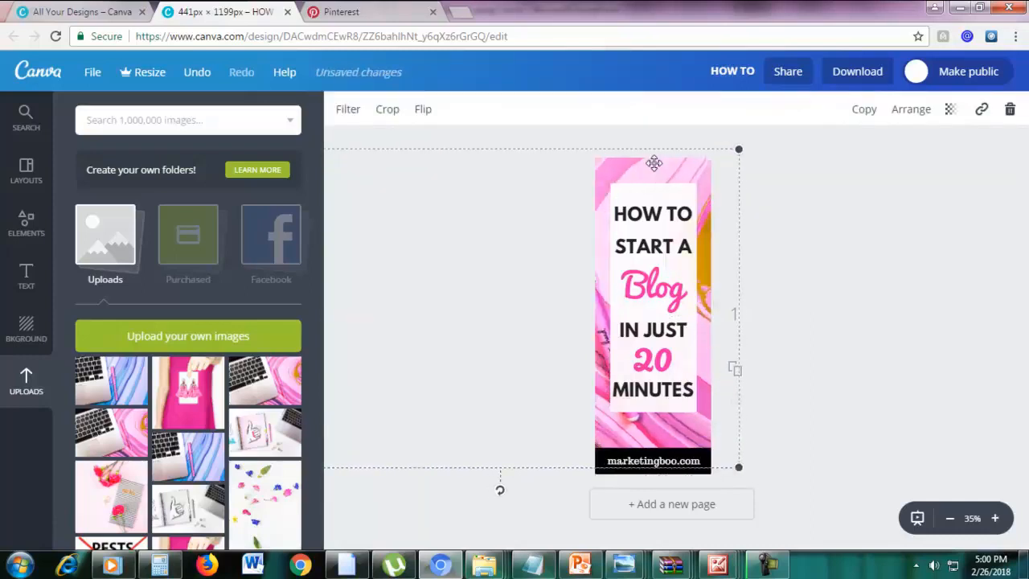